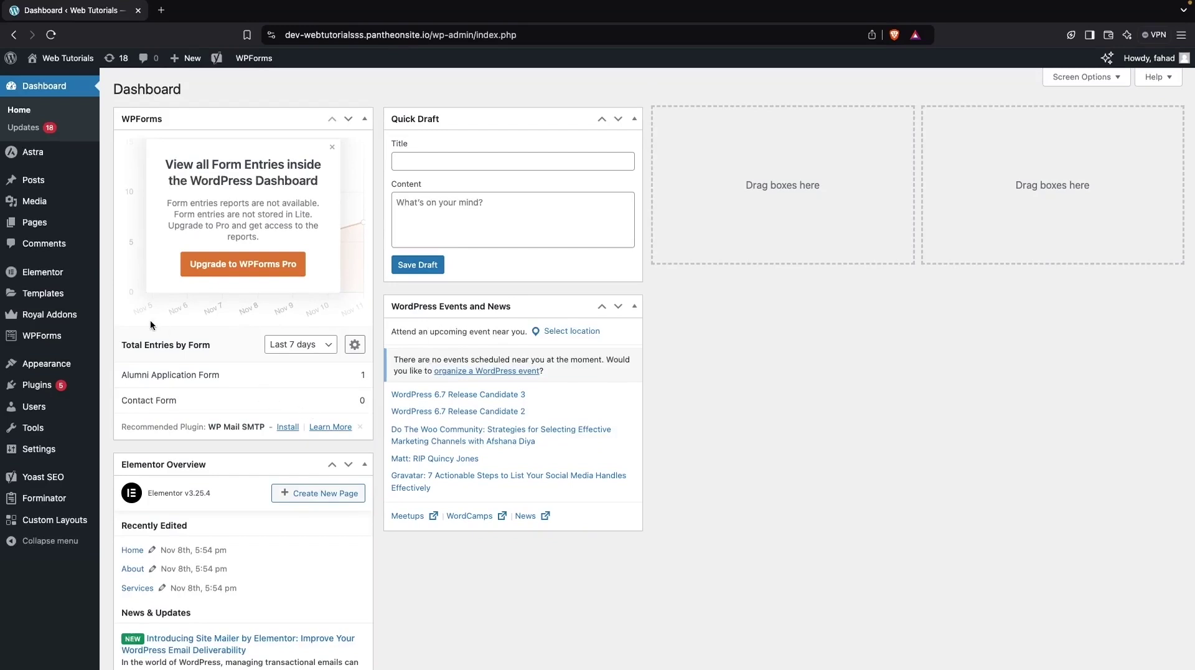
Step: Open the Add New Plugin page from the Plugins menu
mouse_move(62, 386)
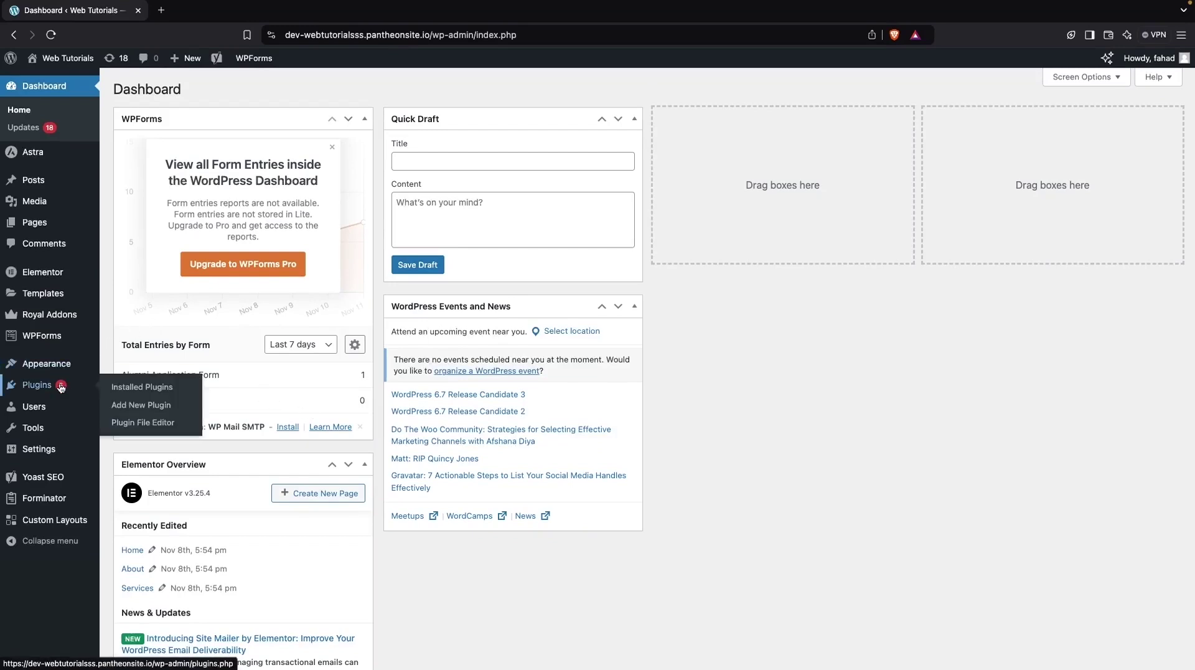
left_click(179, 409)
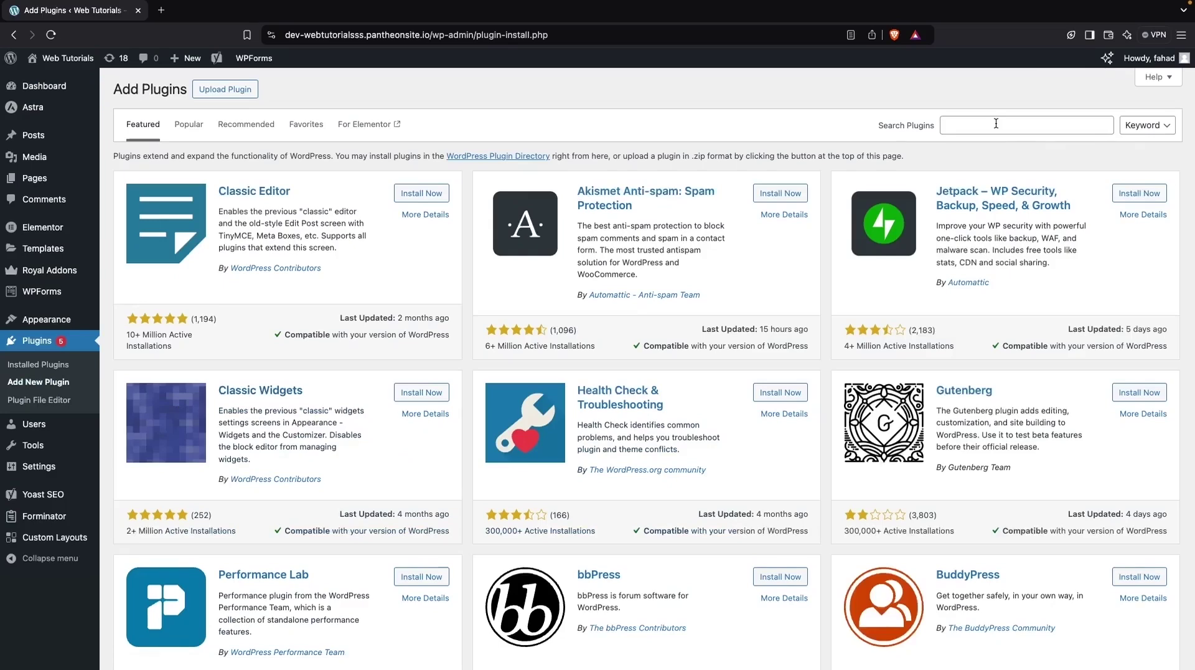
Step: Search for 'kaya qr code', then install and activate Kaya QR Code Generator
left_click(996, 123)
type("kaya ")
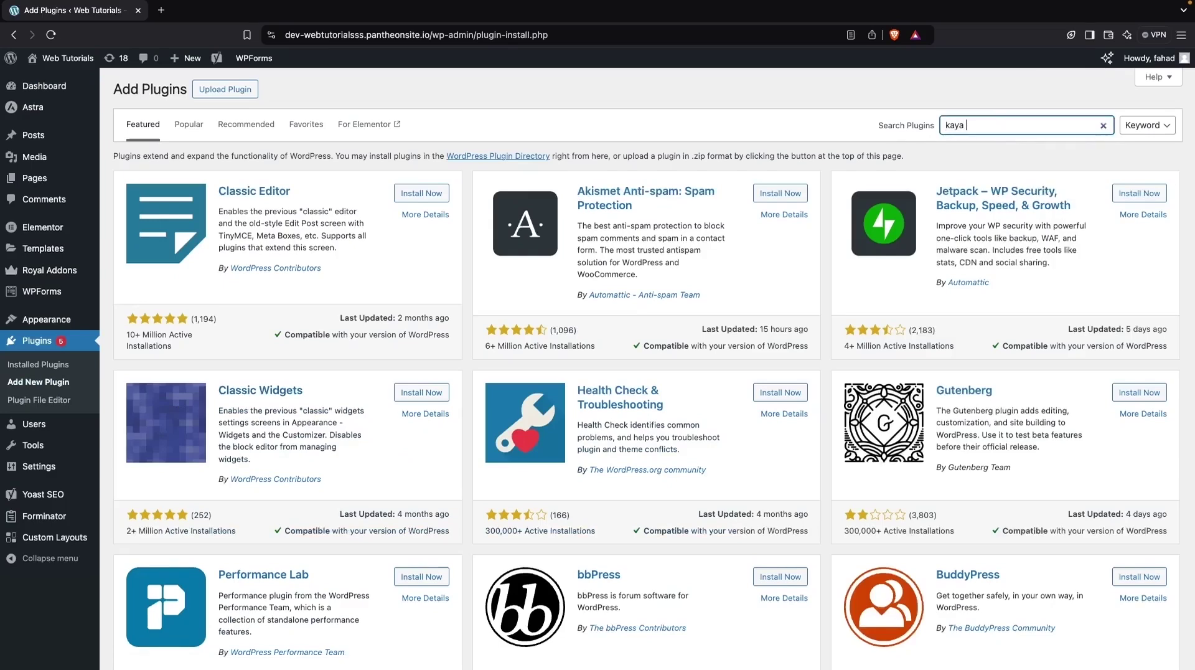
type("qr")
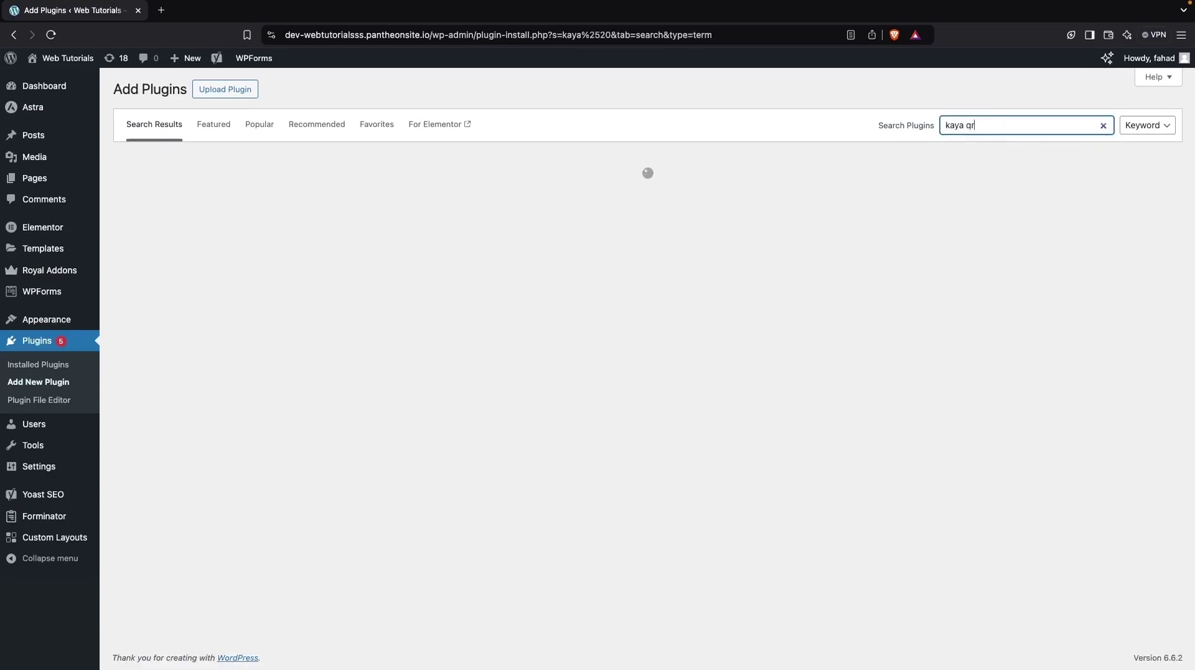
type(" code")
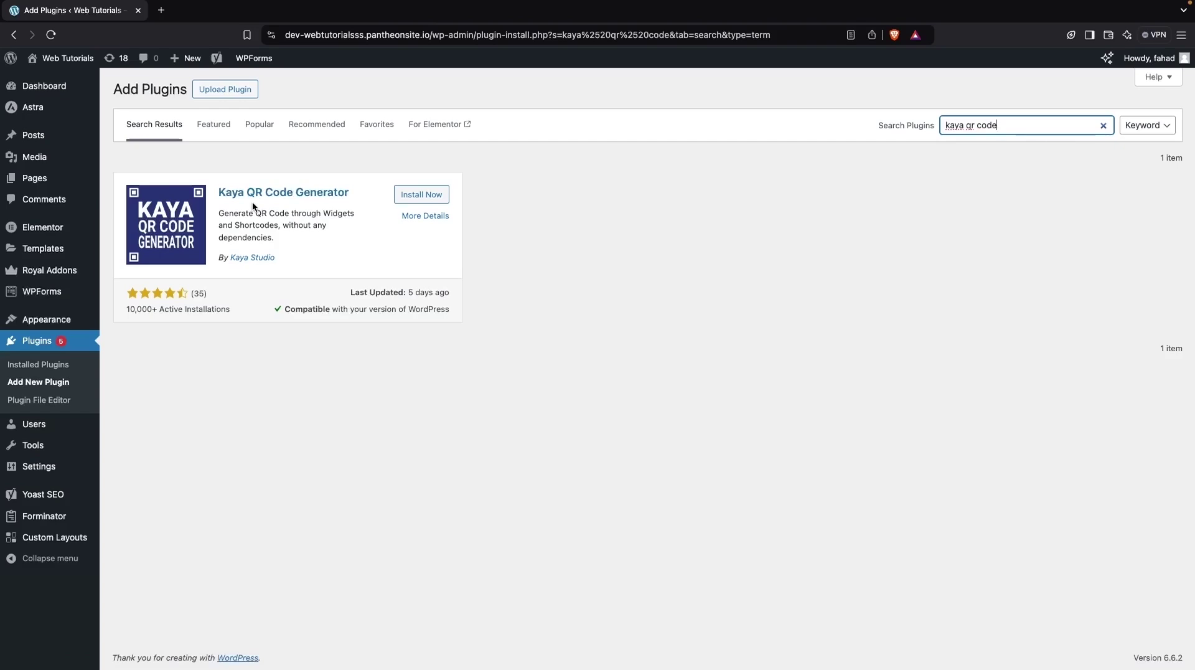
left_click(398, 198)
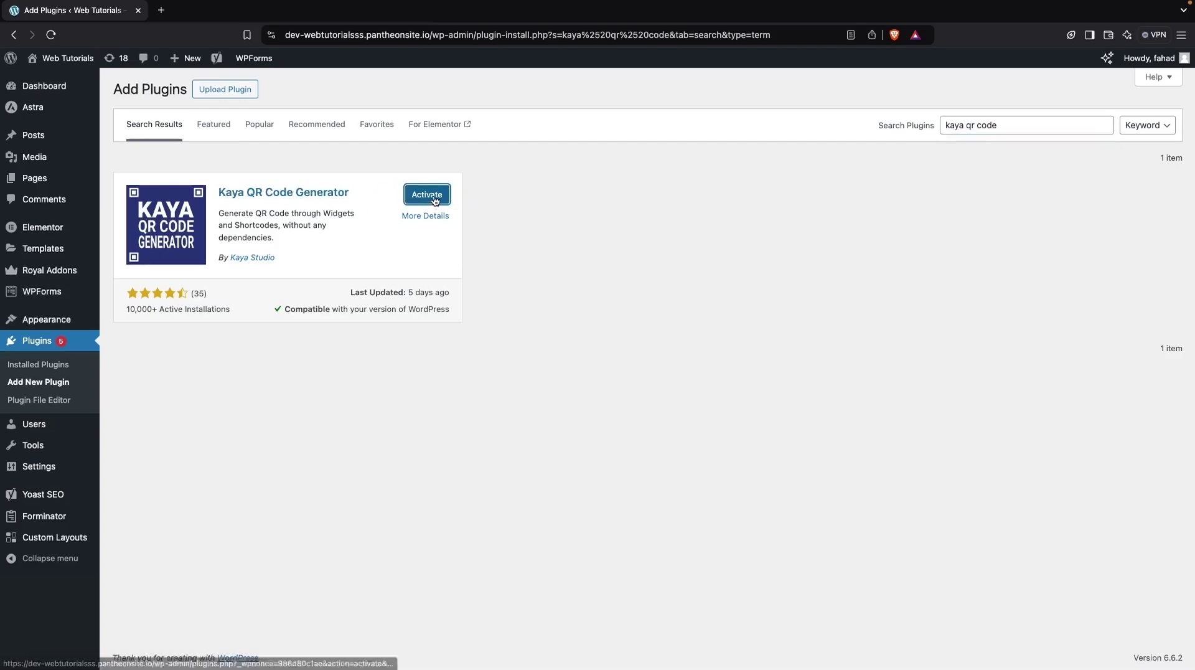
left_click(436, 201)
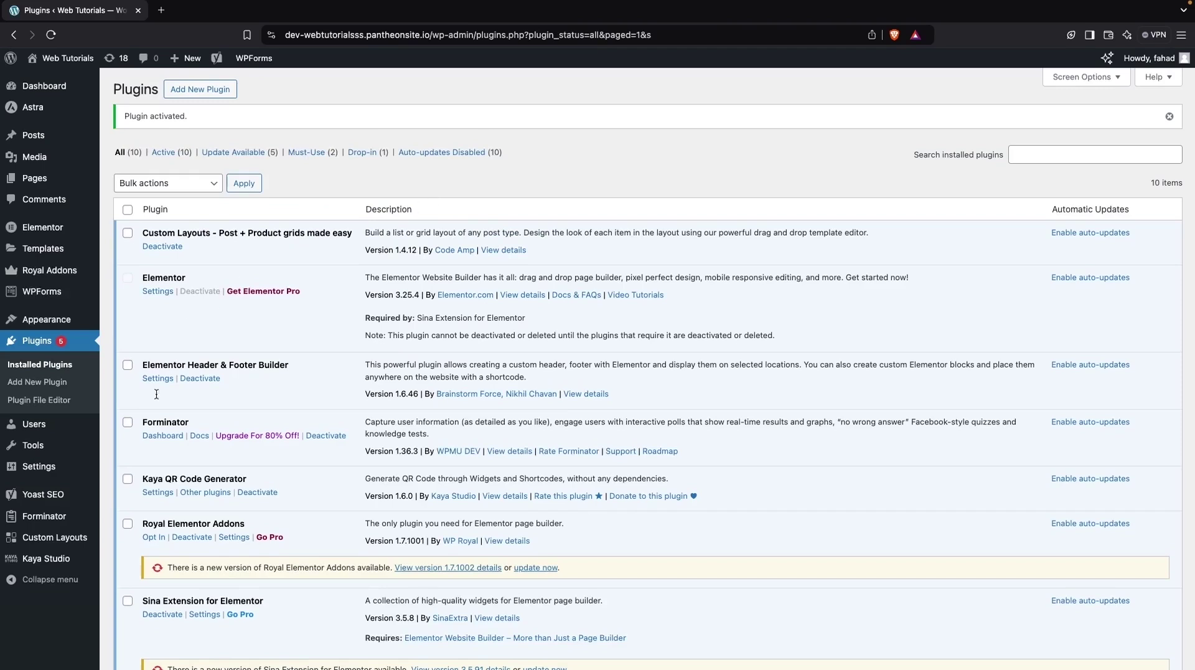
Step: Go to Kaya Studio and open the QR Code Generator settings
mouse_move(66, 559)
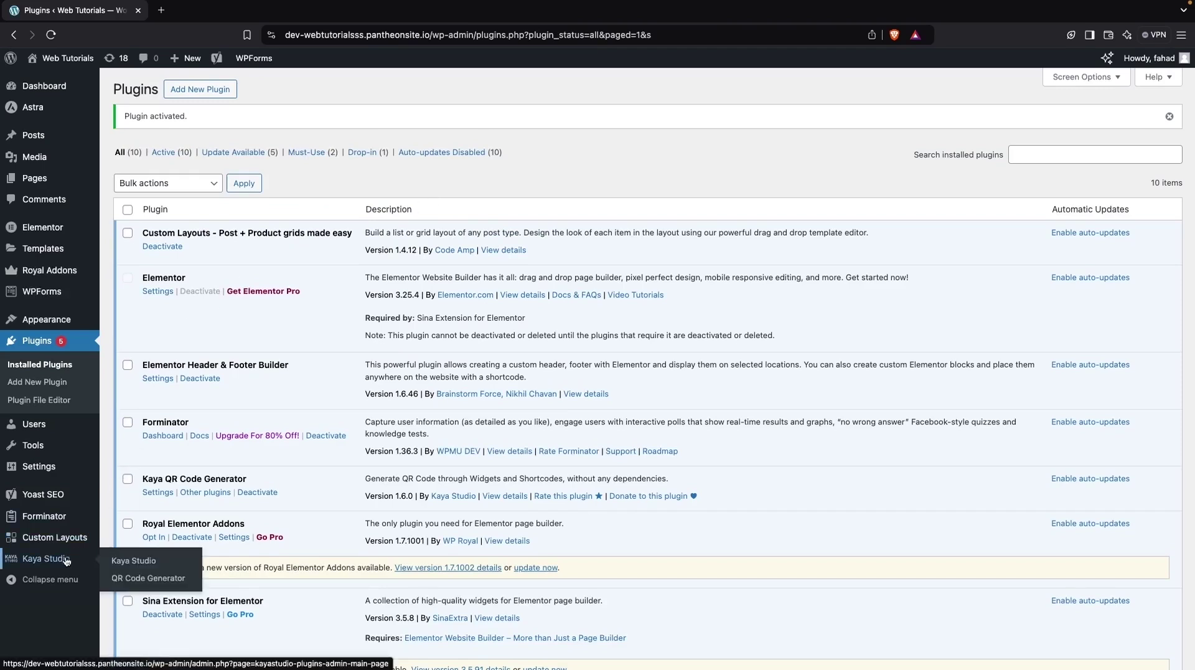
left_click(67, 560)
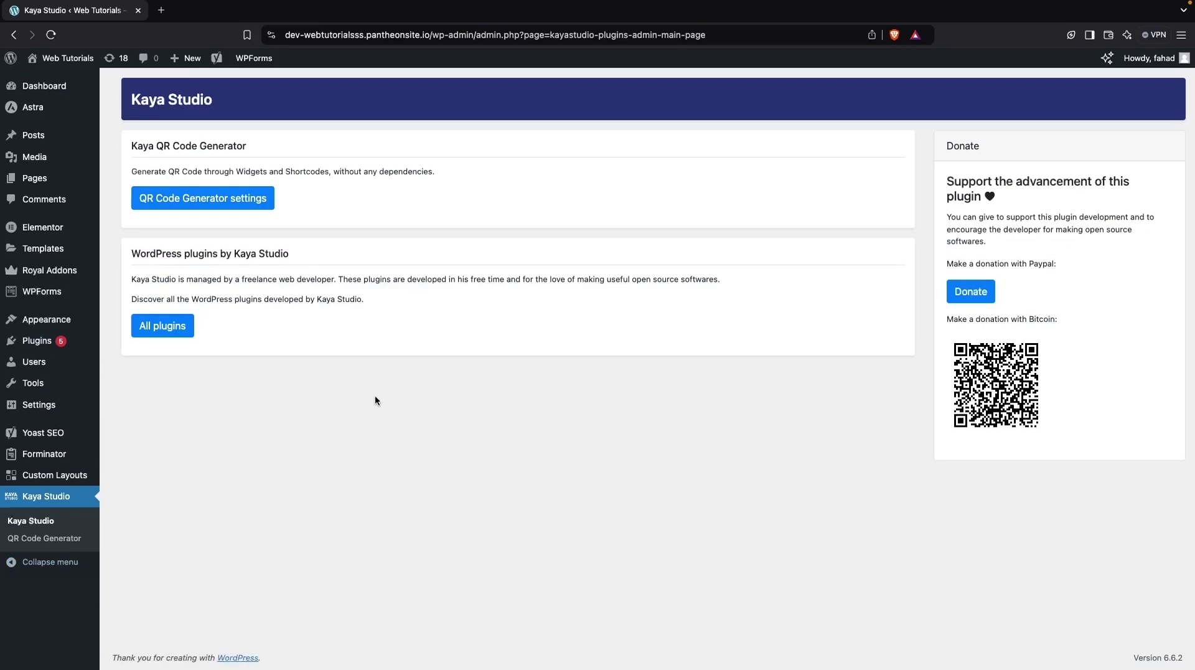
left_click(225, 209)
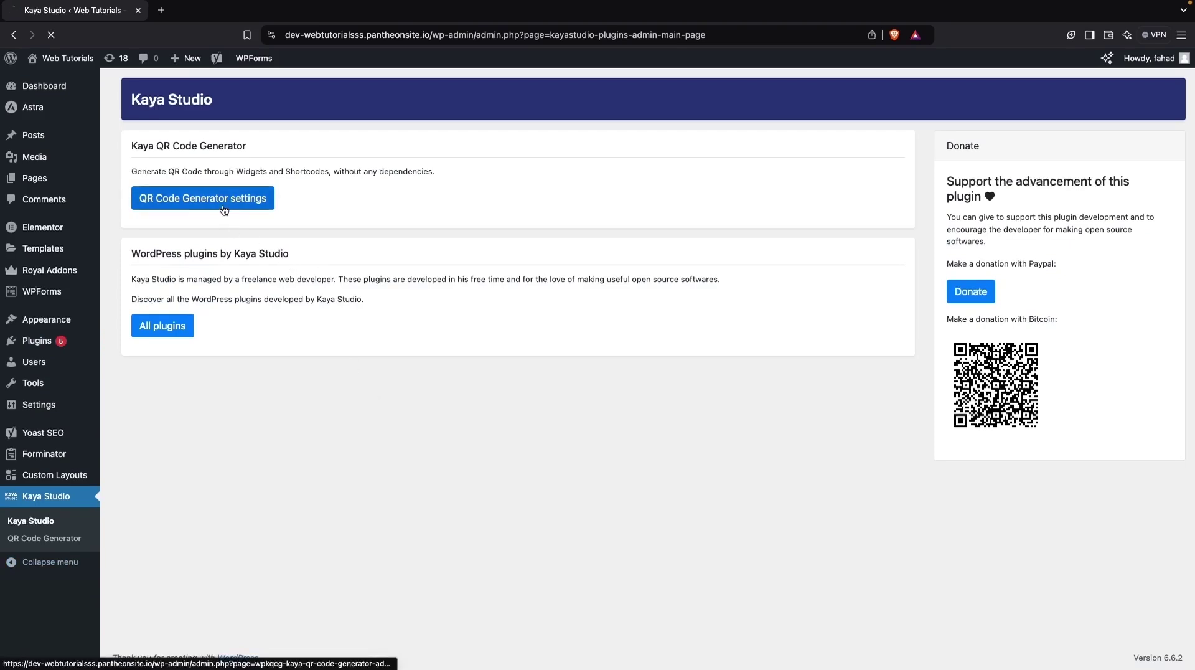
Step: Scroll down the settings page past Save Changes to the shortcode generator's Title section
scroll(328, 310, "down", 5)
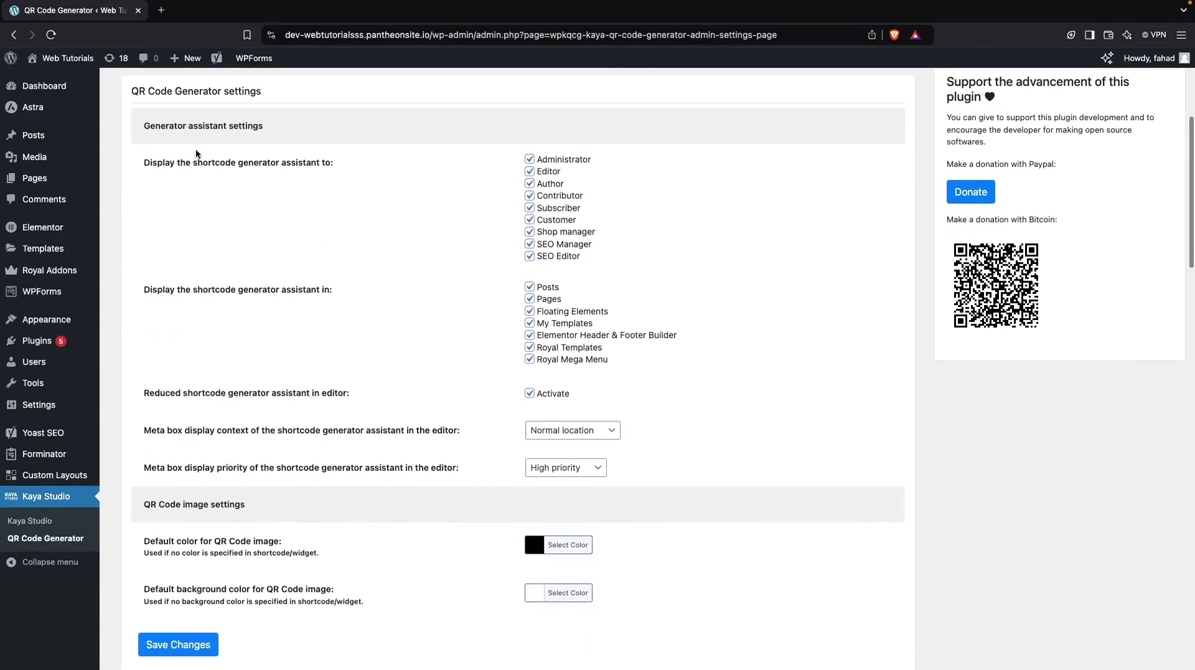
scroll(268, 222, "down", 1)
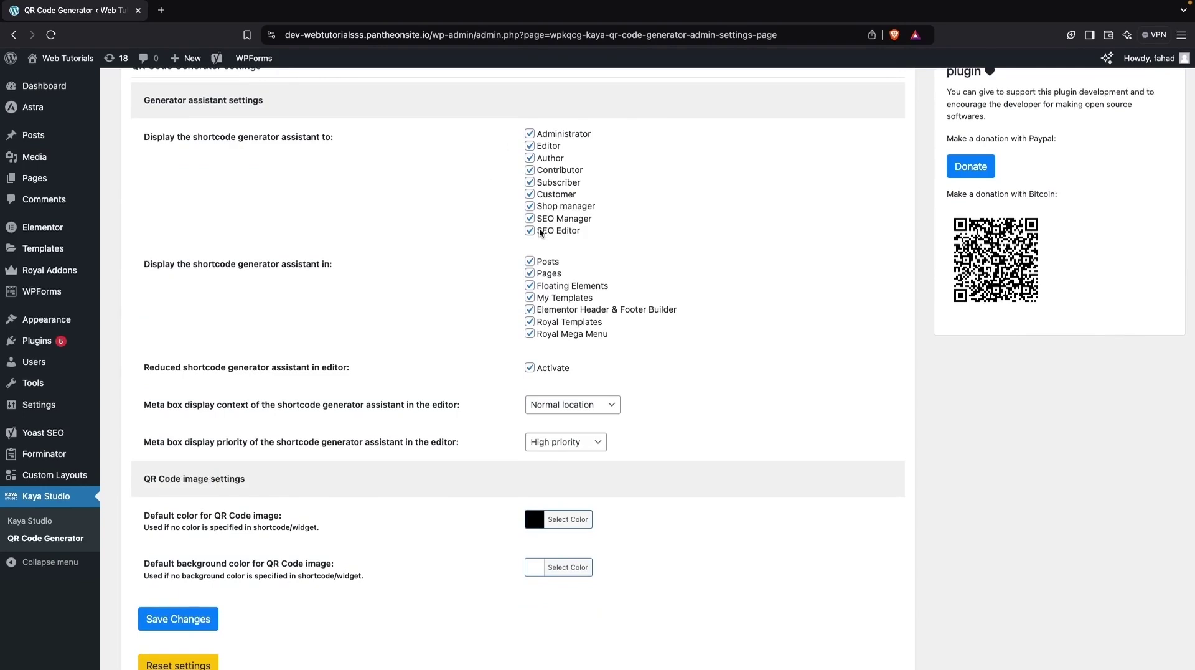
scroll(259, 219, "down", 1)
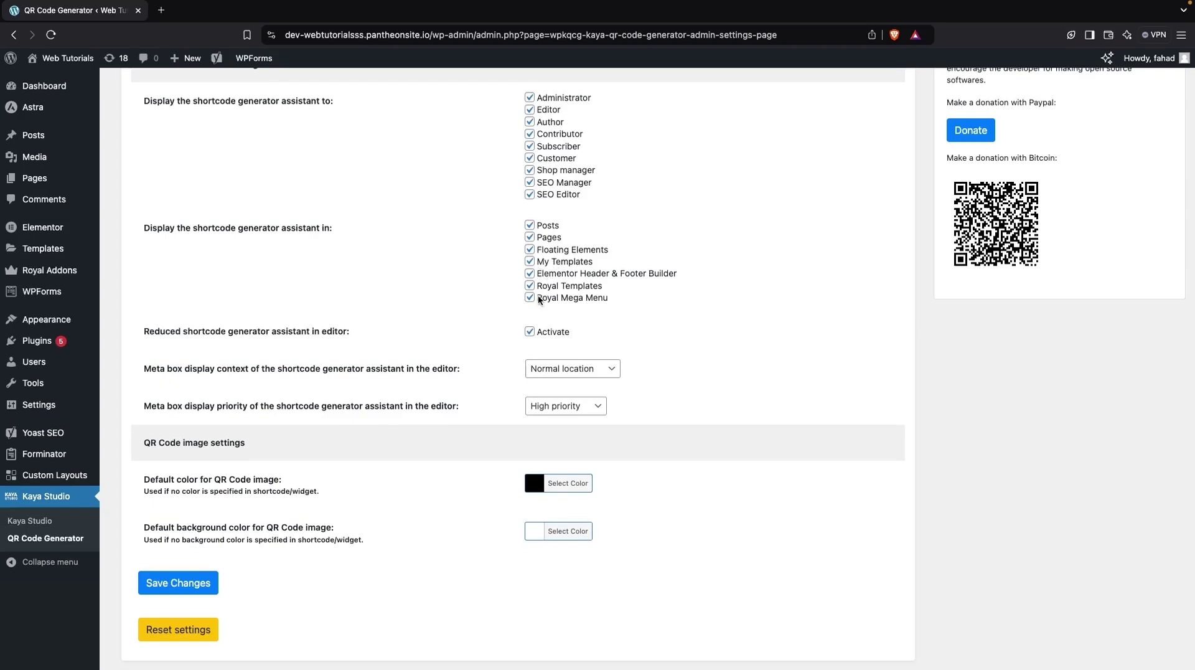
scroll(539, 299, "down", 5)
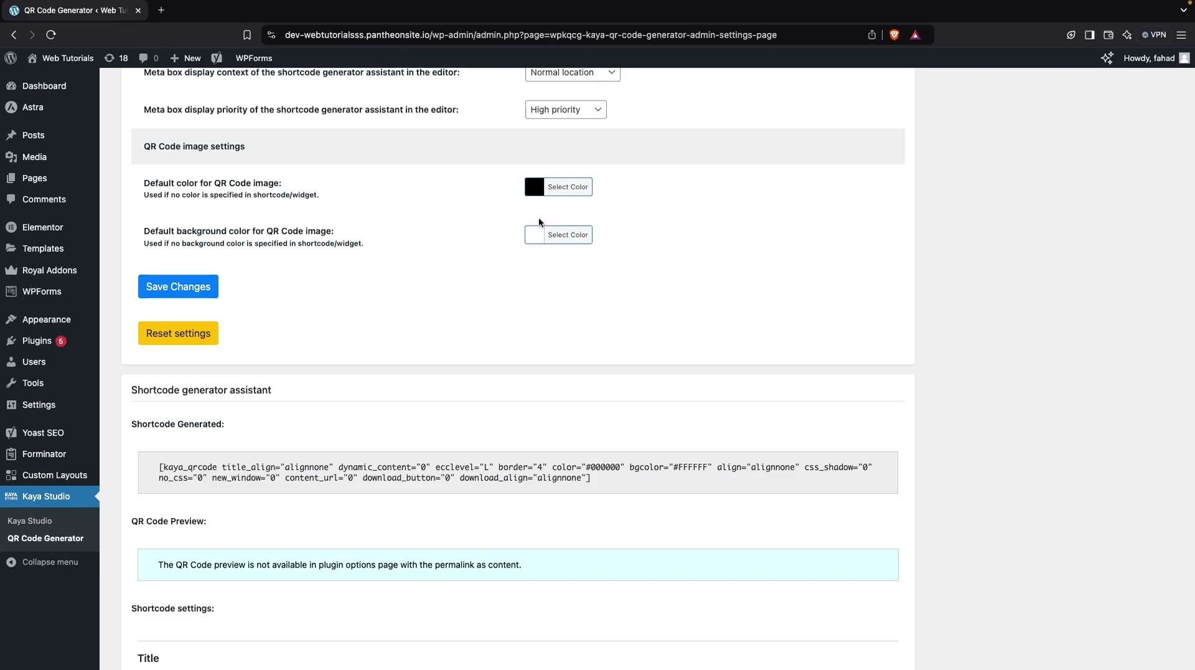
scroll(373, 274, "down", 1)
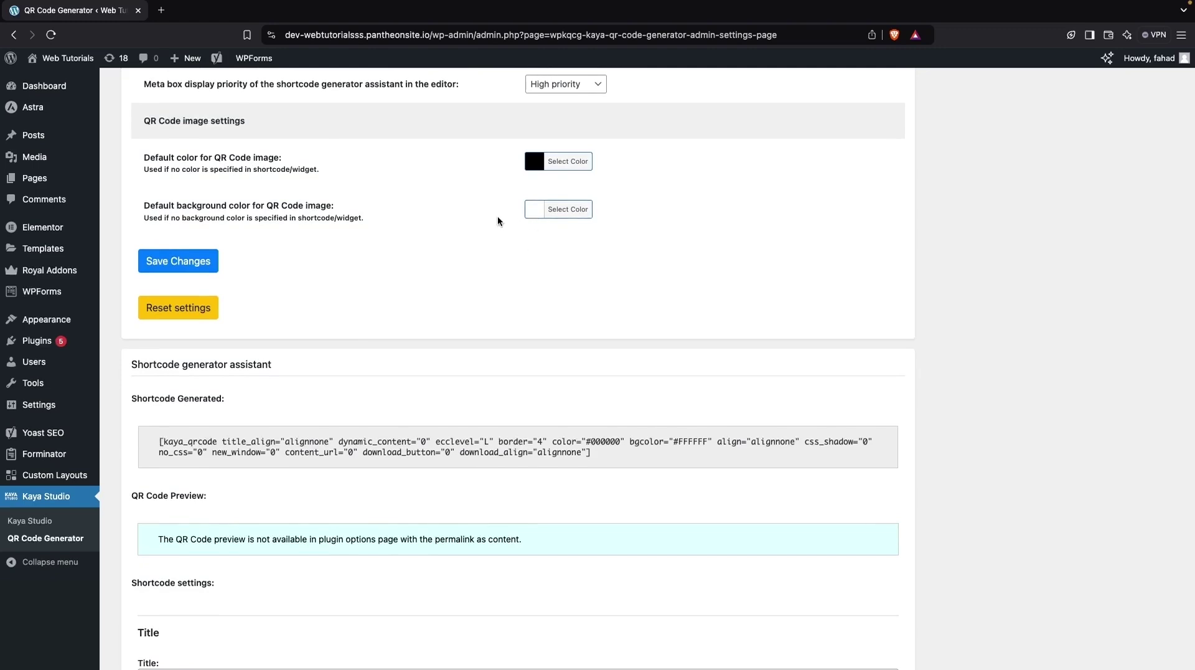
scroll(498, 220, "down", 5)
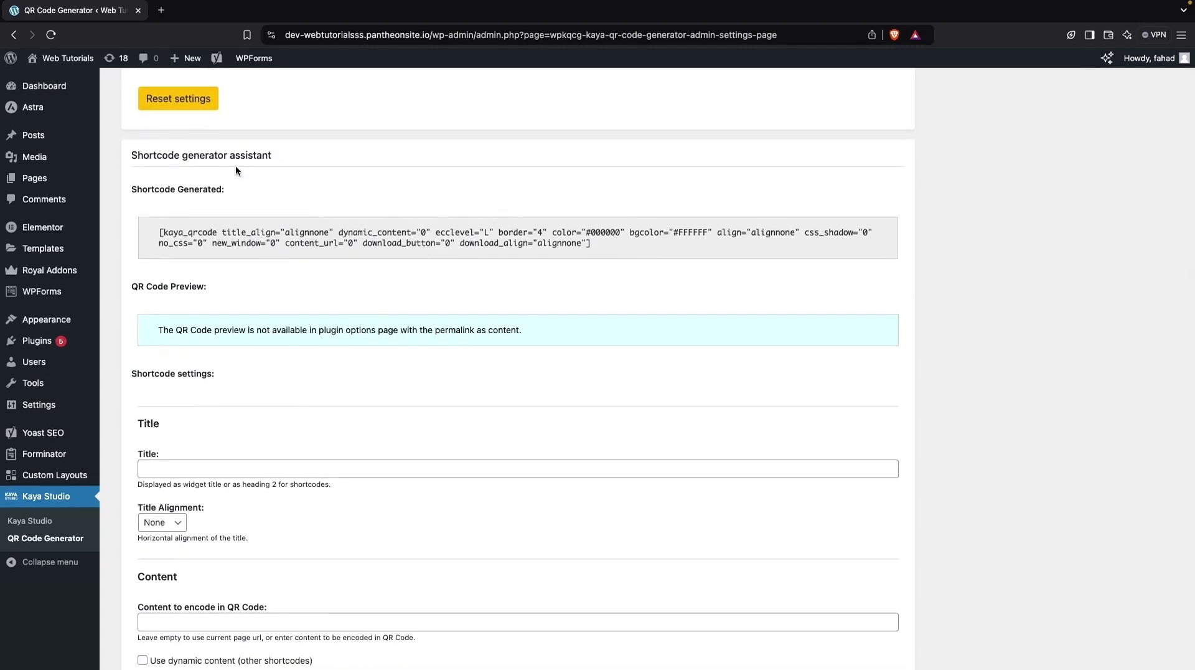
scroll(237, 169, "down", 1)
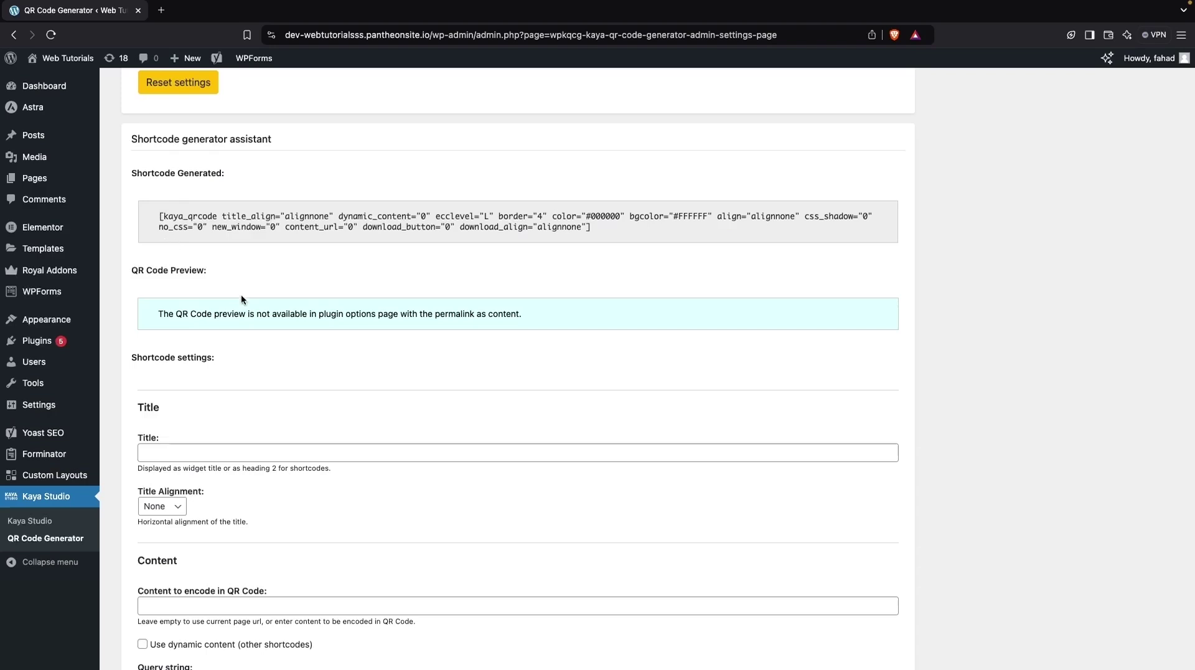
scroll(241, 294, "down", 5)
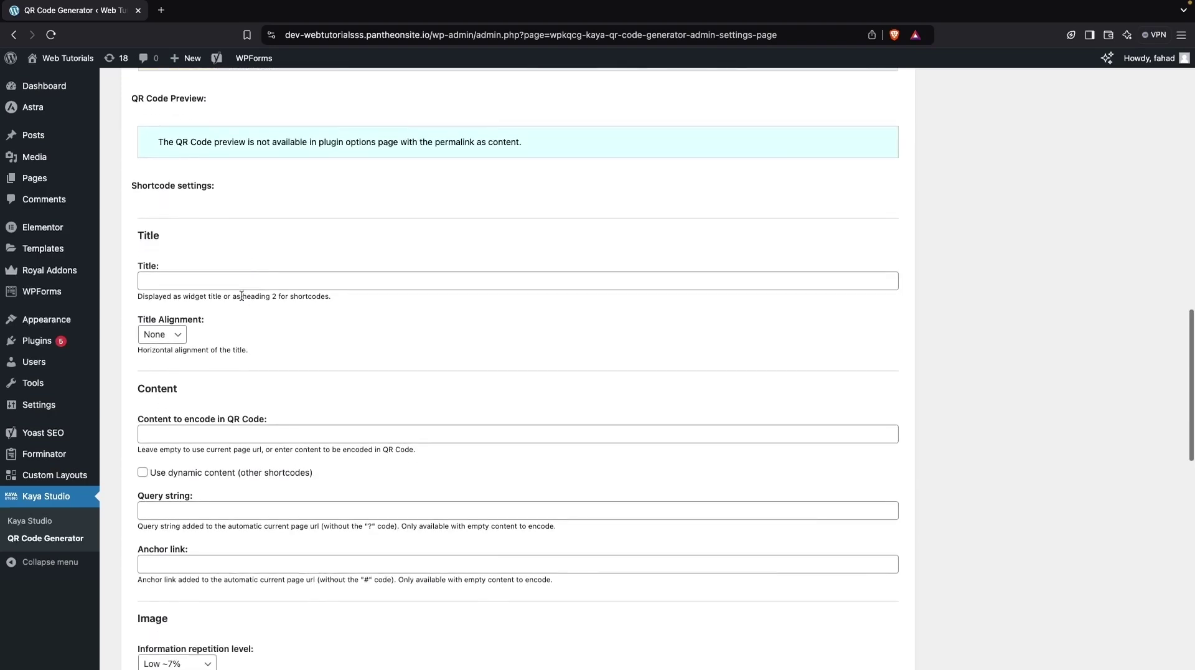
Step: Enter the title 'Web tutorials QR Code' and set its alignment to Center
scroll(209, 302, "down", 1)
left_click(234, 264)
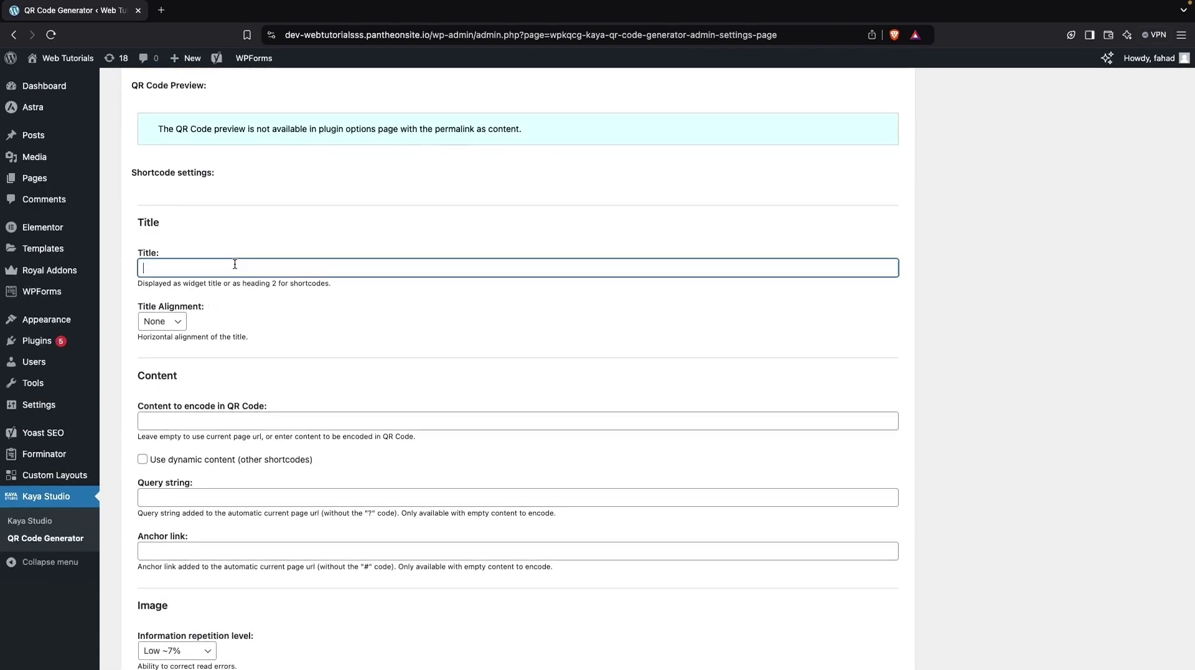
type("Web tutorials QR Code")
scroll(240, 297, "down", 5)
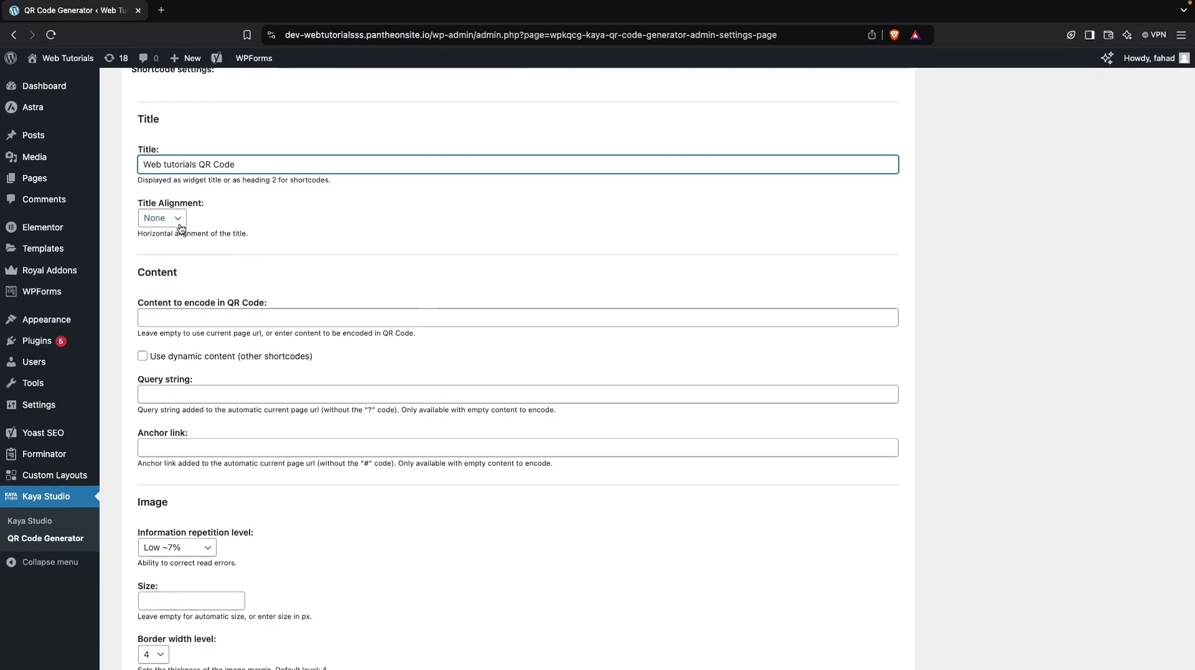
left_click(166, 216)
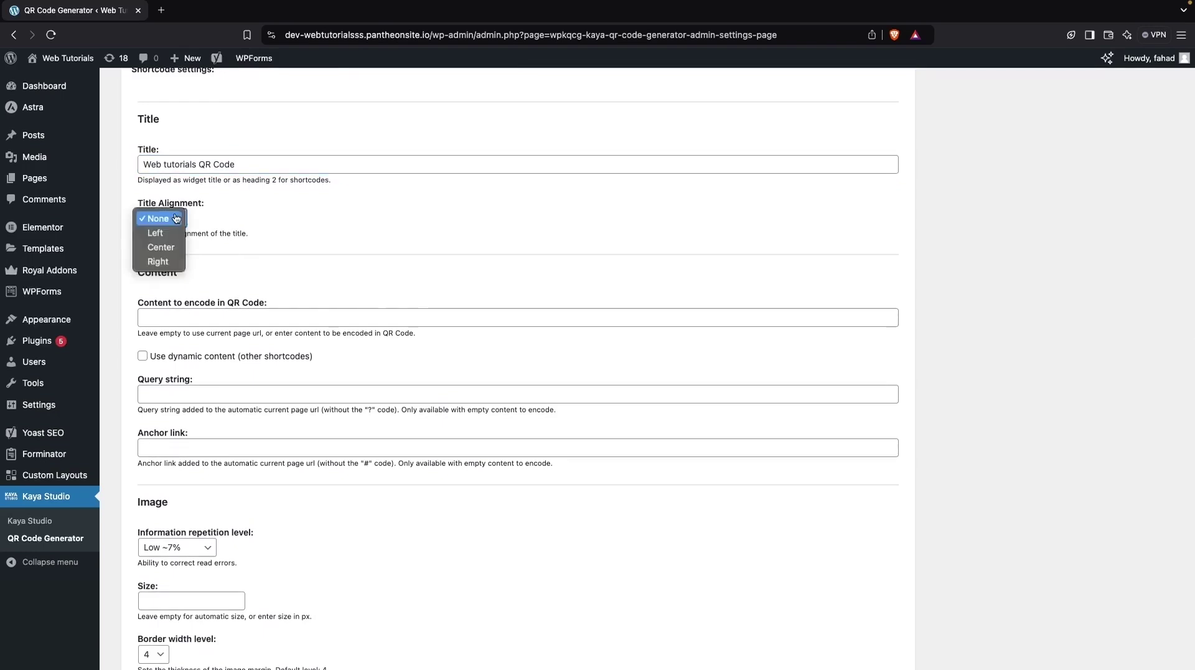
left_click(169, 247)
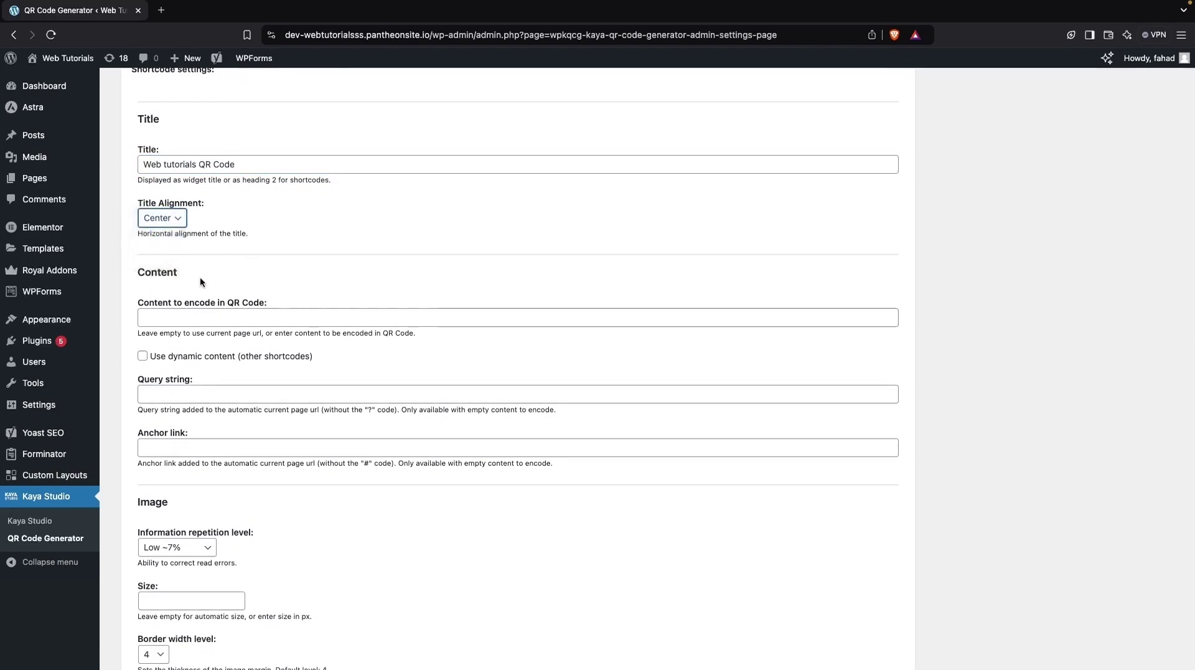
scroll(193, 223, "down", 4)
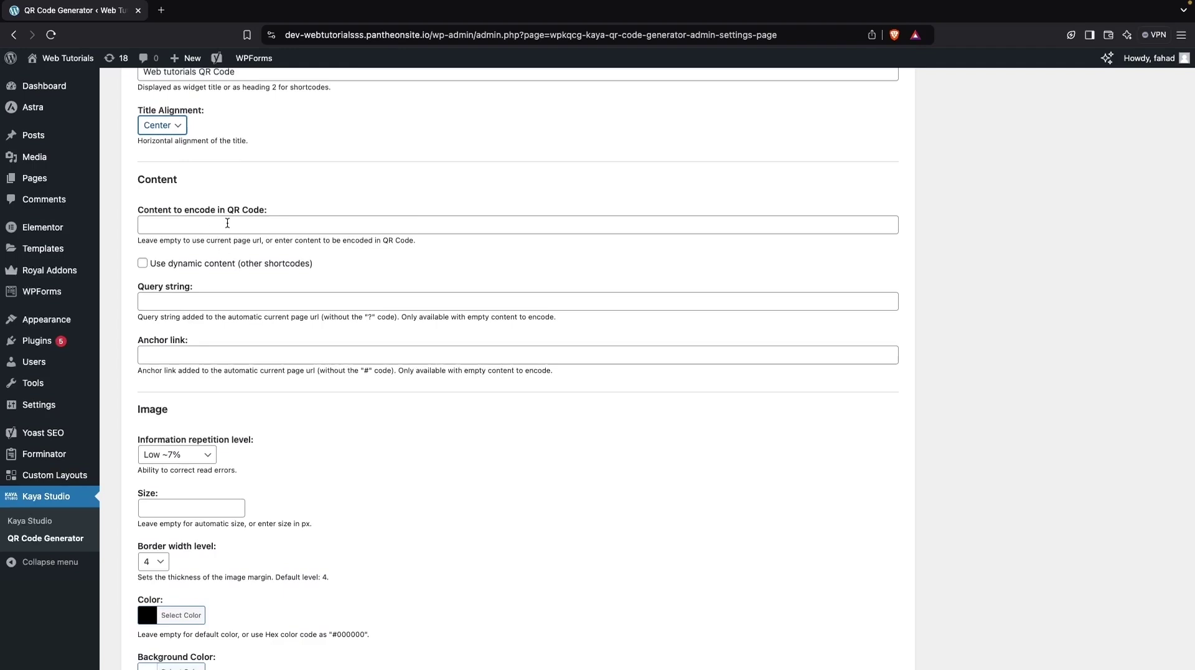
scroll(227, 222, "down", 1)
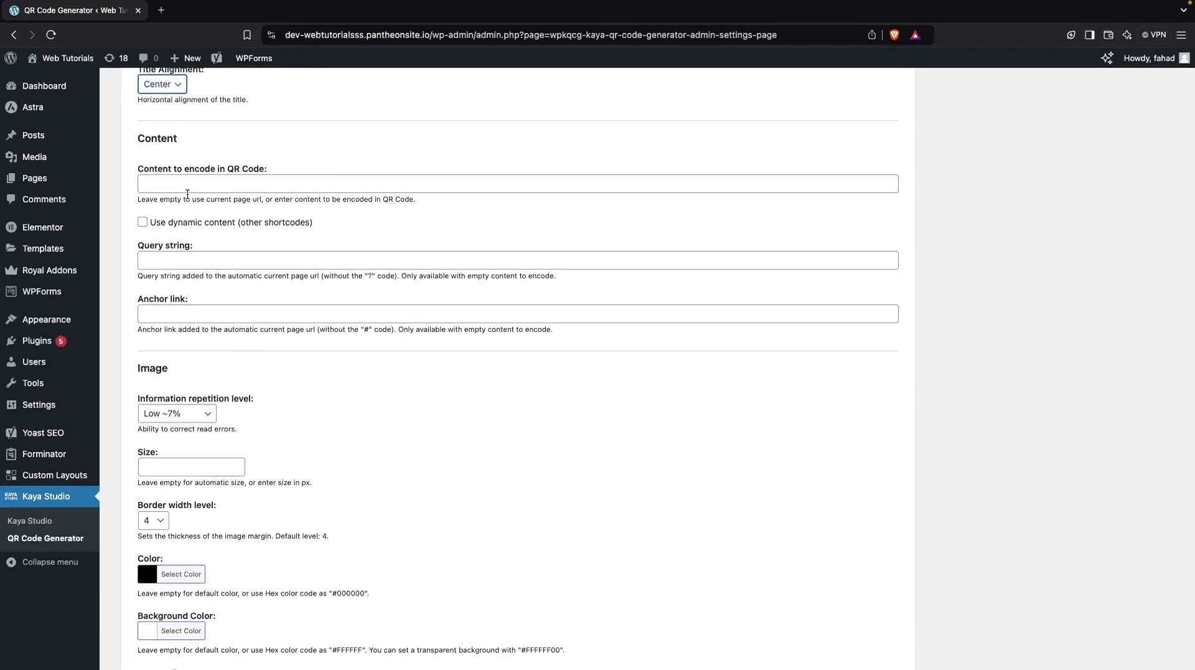
left_click_drag(205, 199, 260, 199)
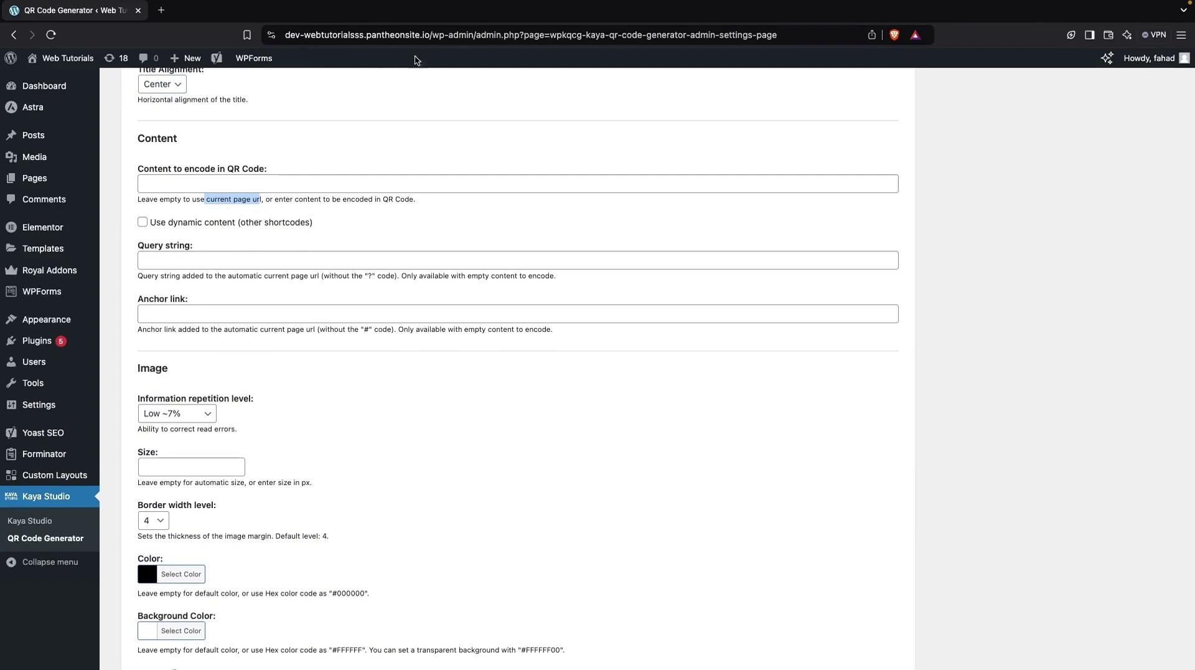
left_click_drag(432, 34, 287, 28)
key("super+c")
left_click(184, 183)
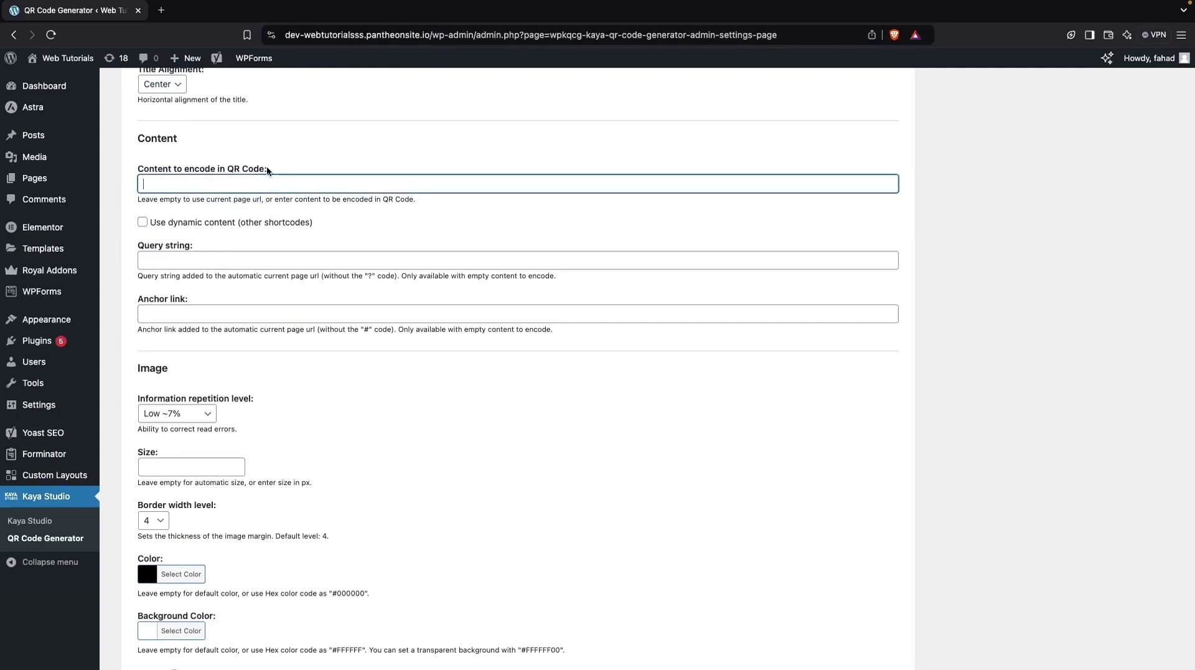
key("super+v")
key("Tab")
scroll(254, 237, "down", 1)
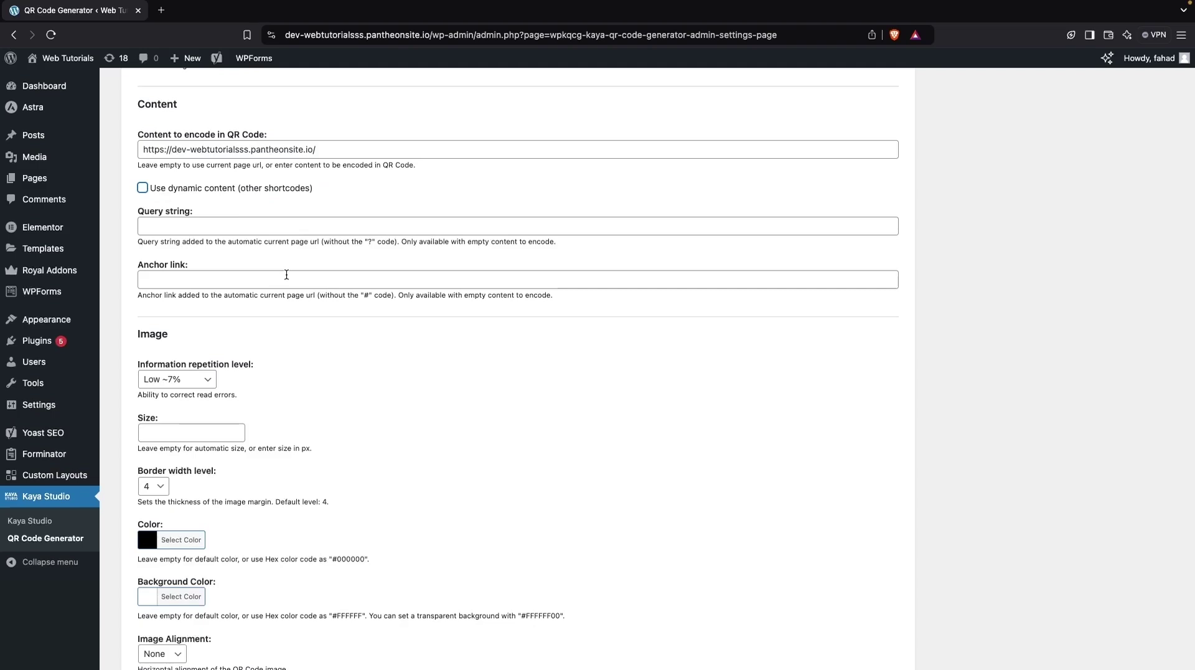
scroll(210, 251, "down", 1)
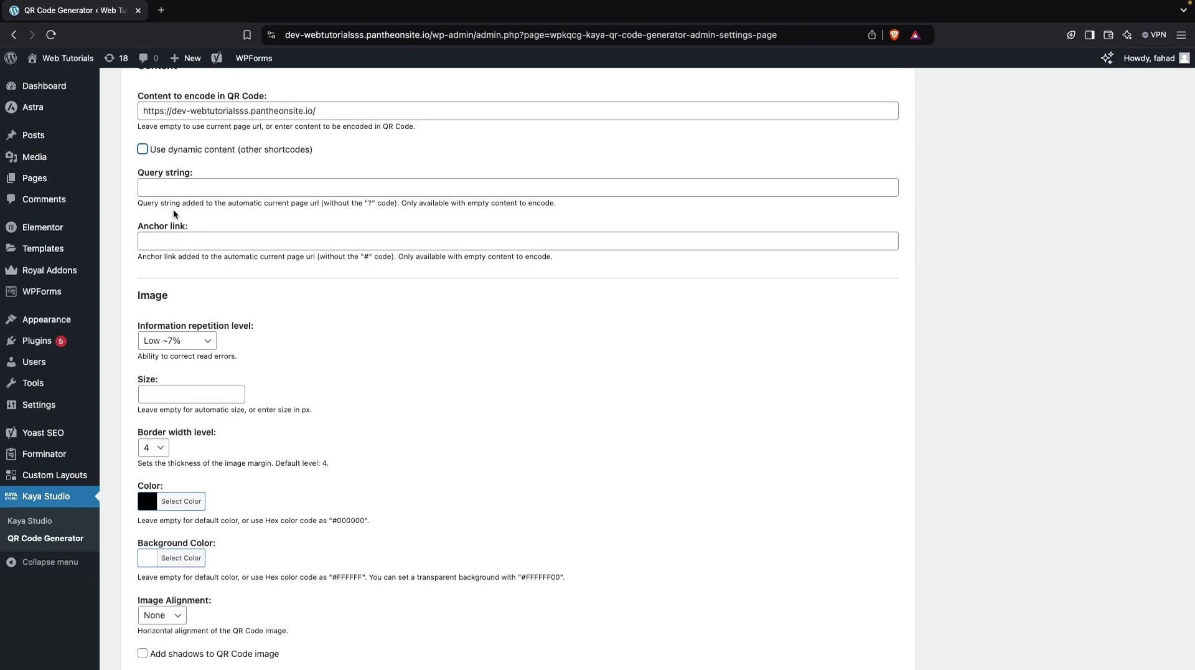
Step: Set the information repetition level to High ~30%
scroll(174, 214, "down", 4)
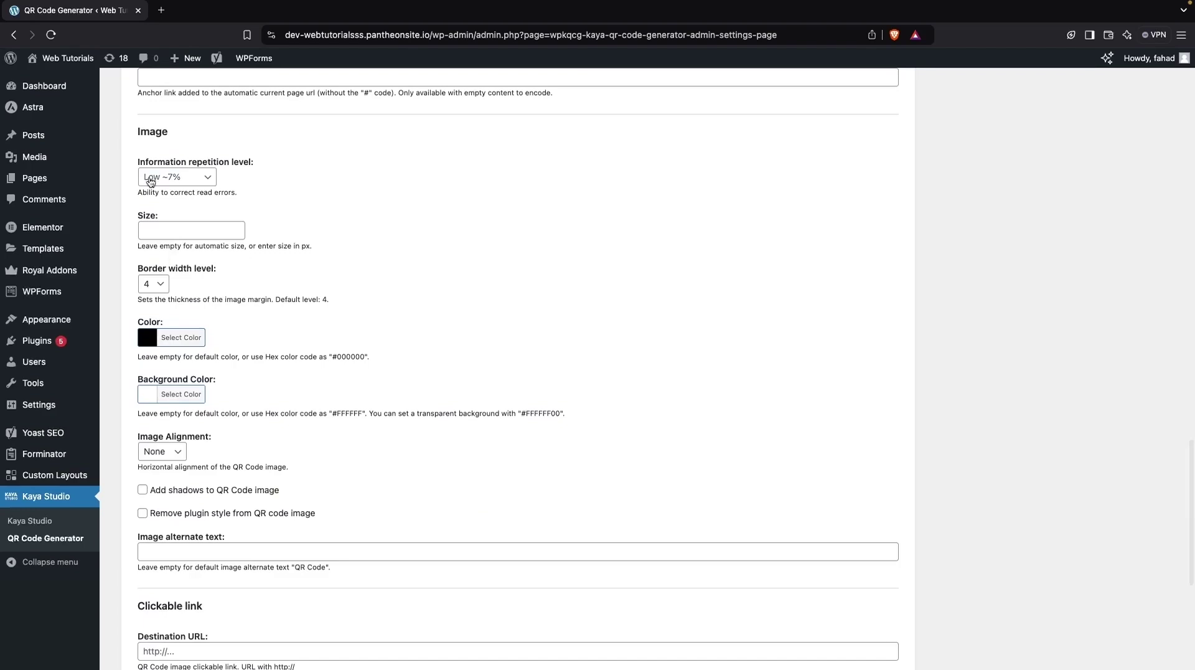
scroll(151, 177, "down", 1)
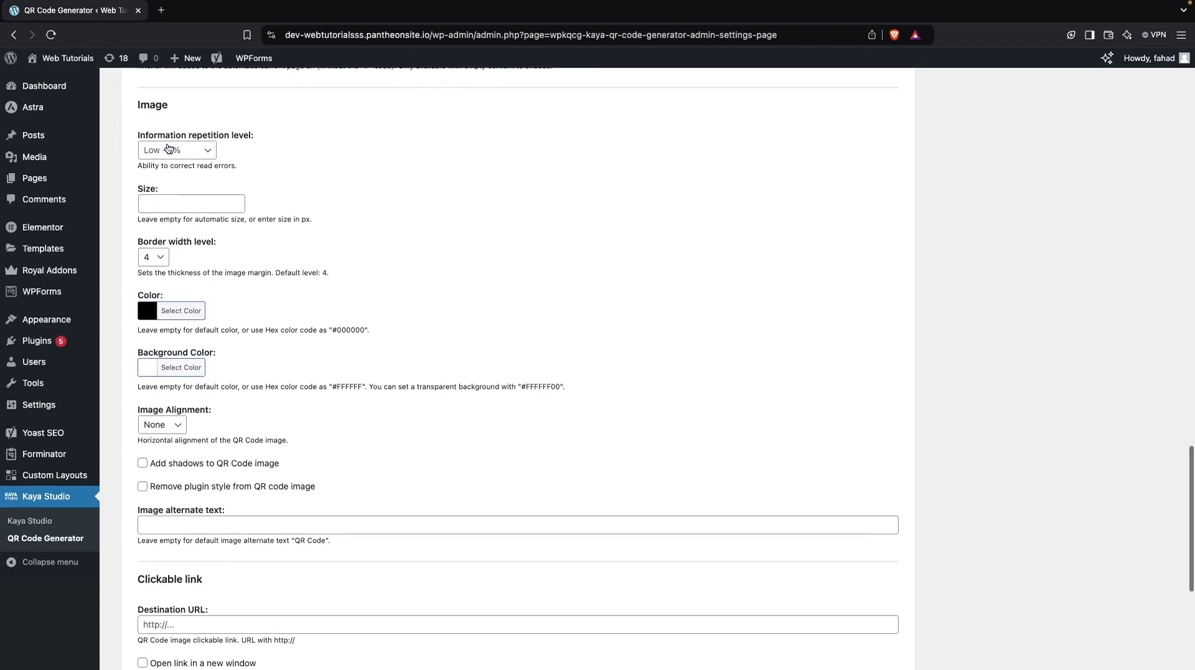
left_click(201, 150)
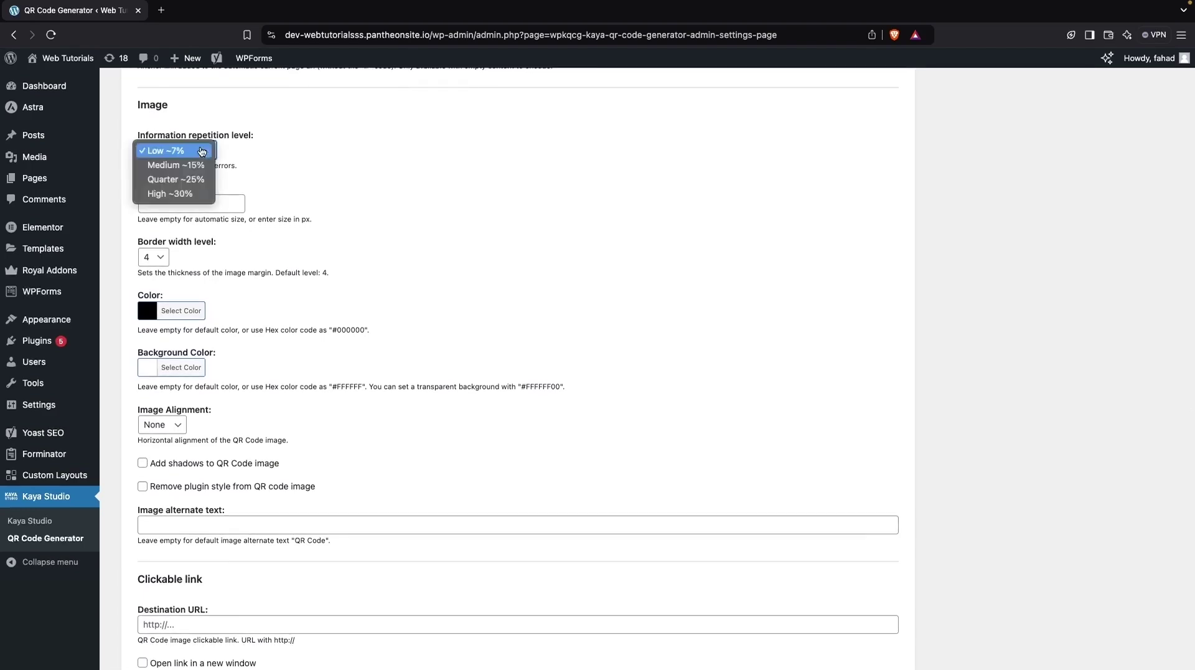
left_click(186, 192)
scroll(180, 181, "down", 1)
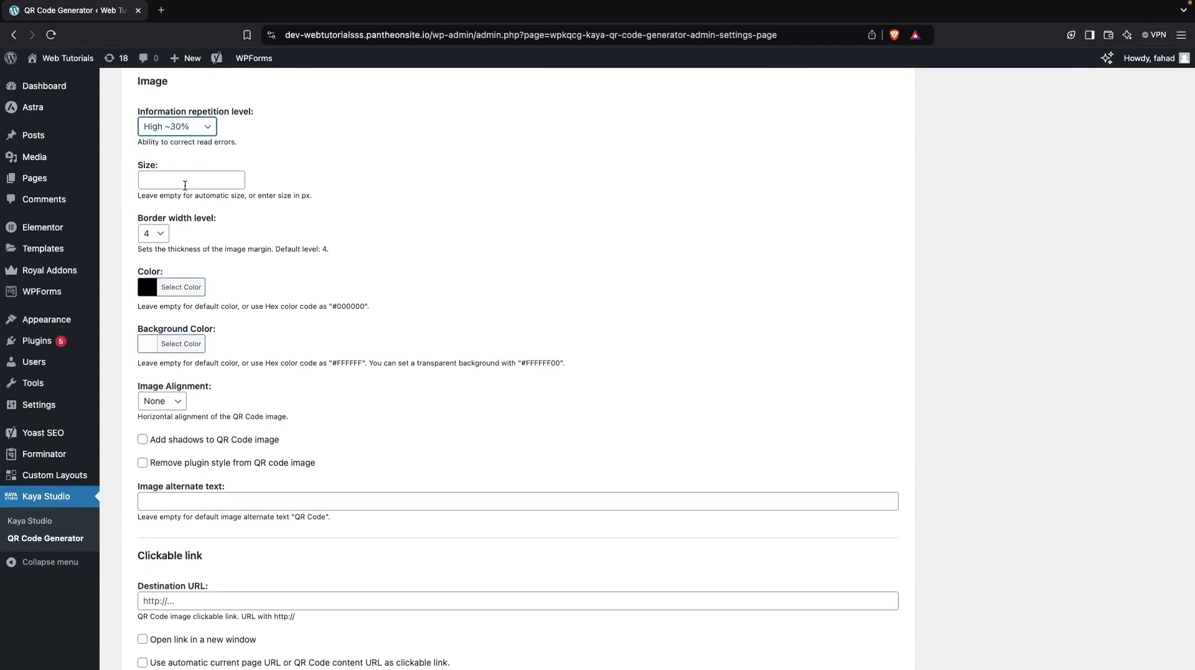
scroll(207, 212, "up", 1)
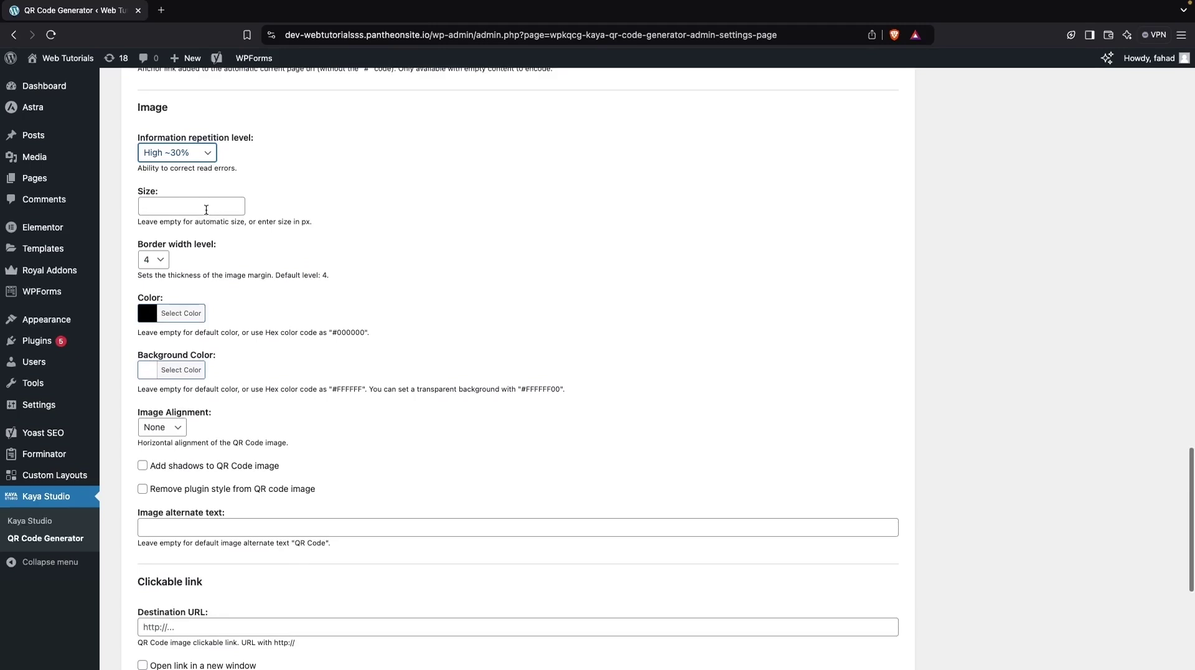
Step: Set the image alignment to Center and enable Add shadows
left_click(179, 210)
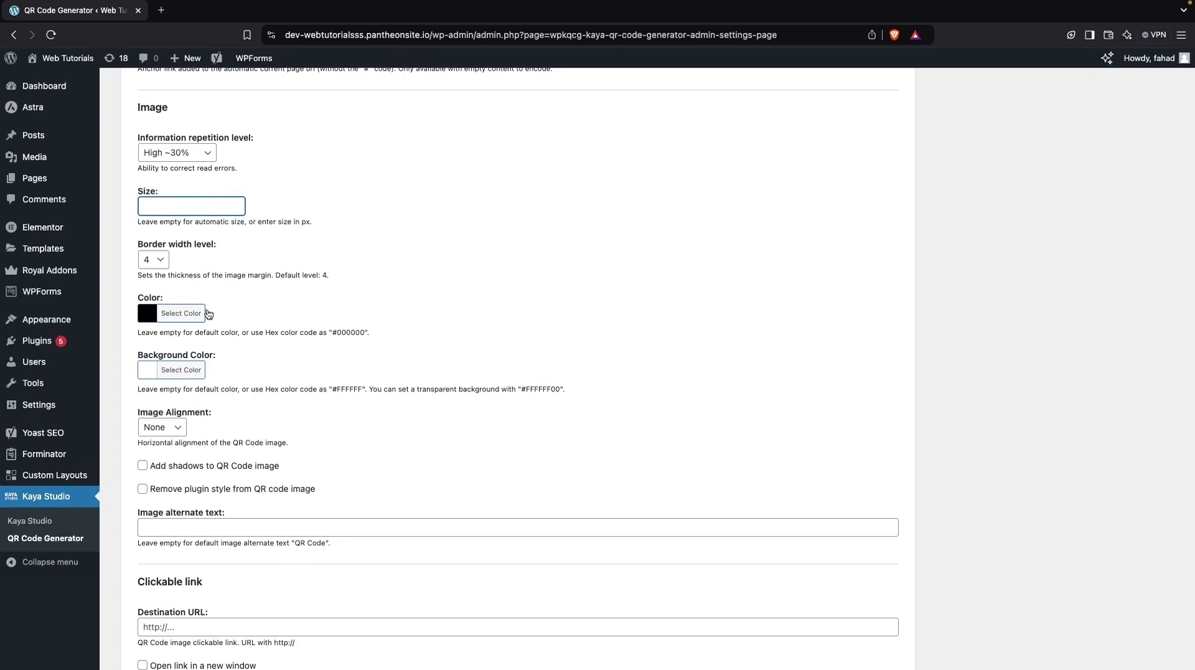
scroll(234, 304, "down", 1)
scroll(234, 304, "down", 1)
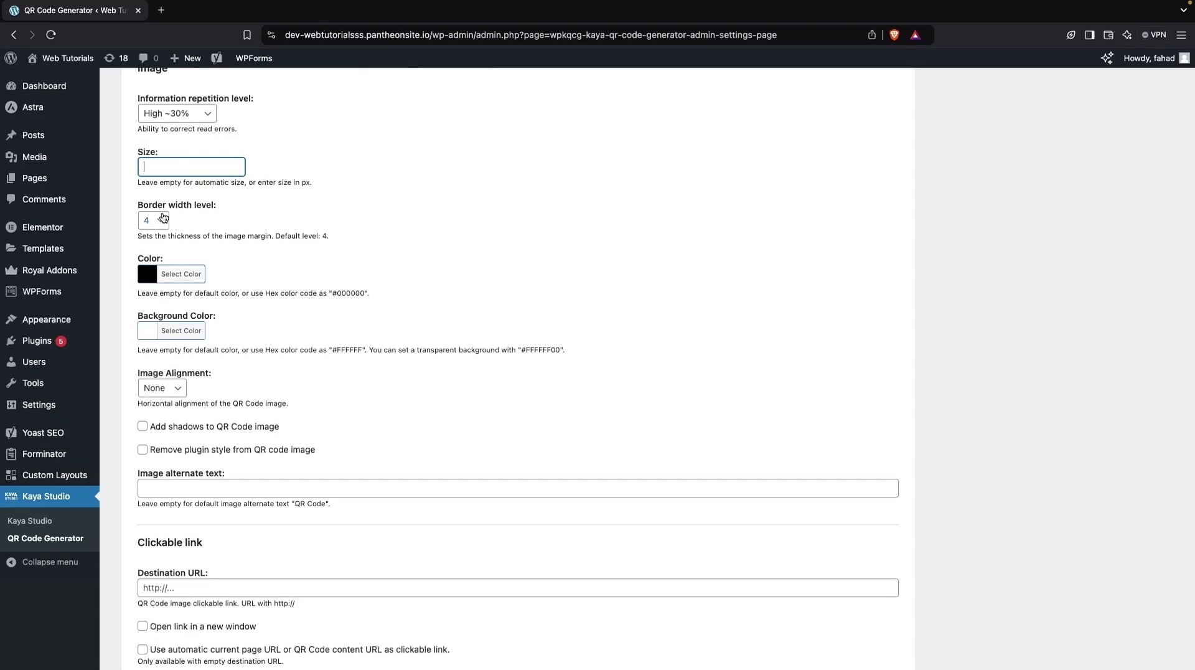
left_click(163, 218)
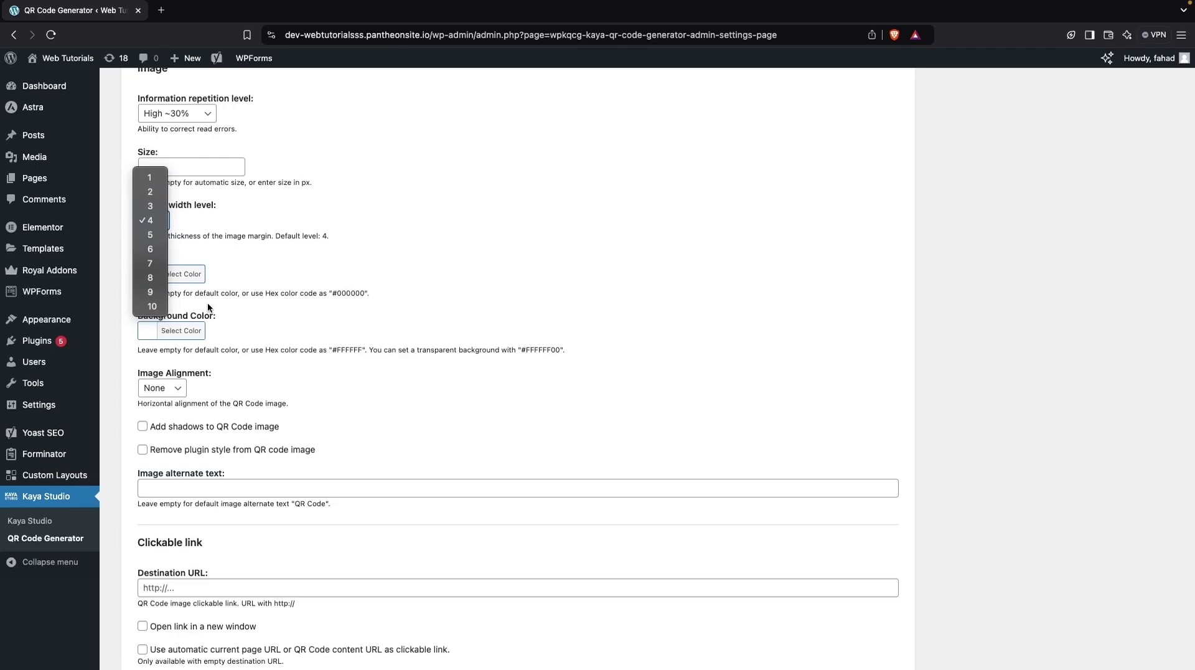
scroll(230, 311, "down", 3)
scroll(239, 304, "up", 1)
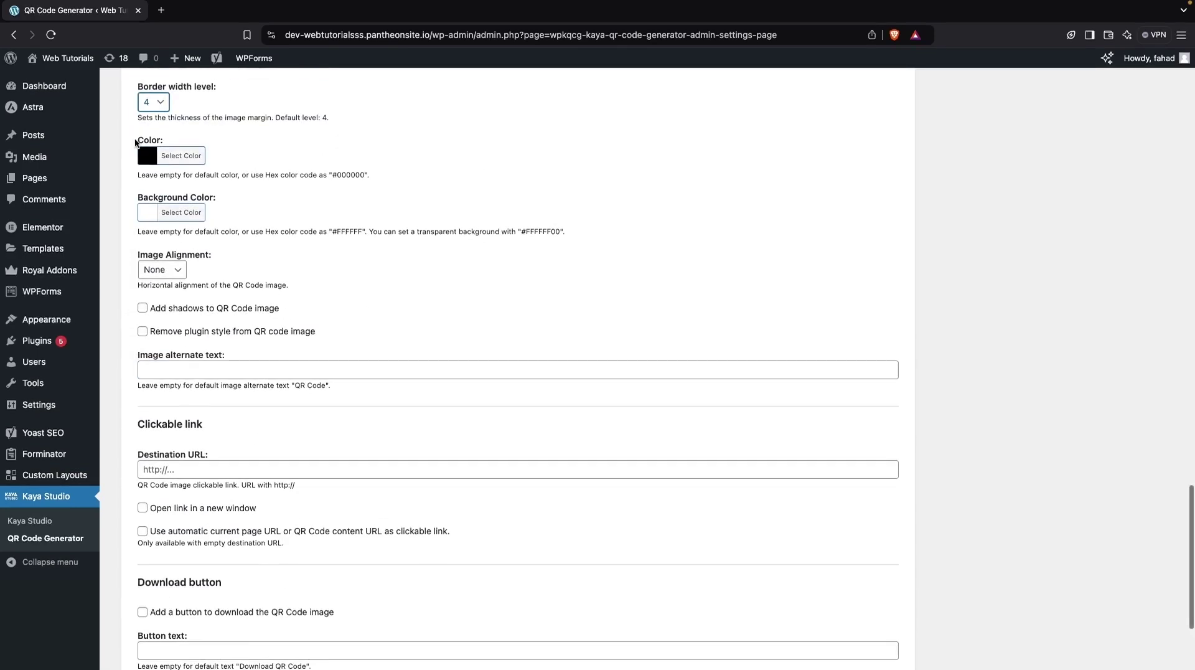
left_click(181, 276)
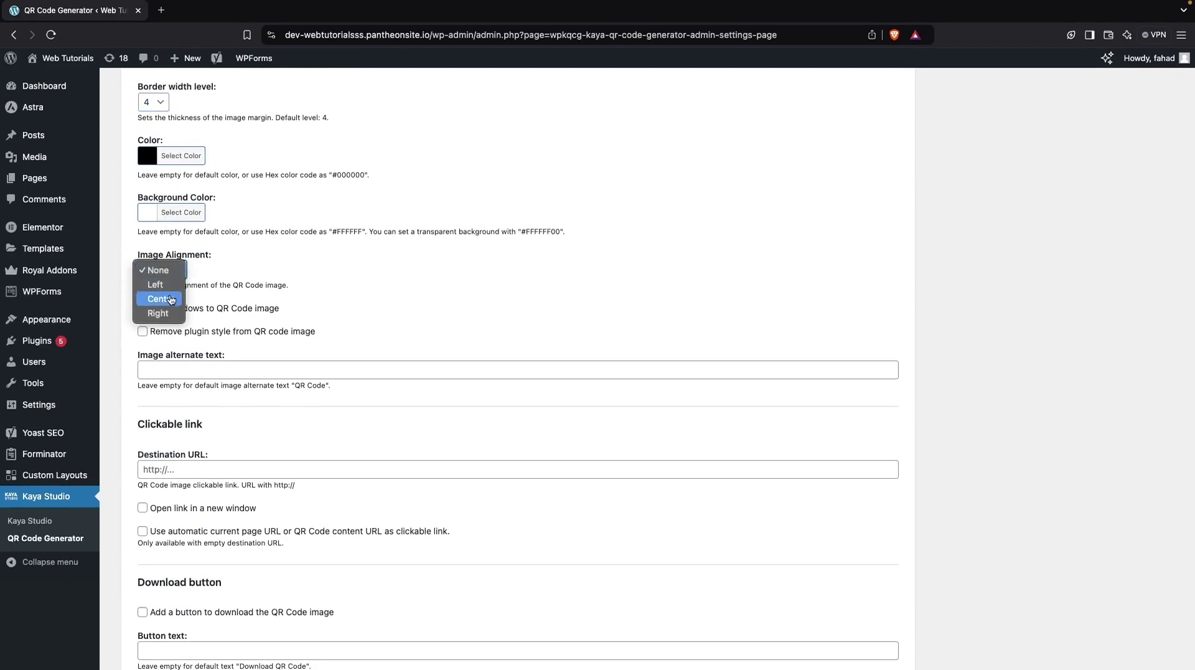
left_click(170, 298)
scroll(170, 293, "down", 3)
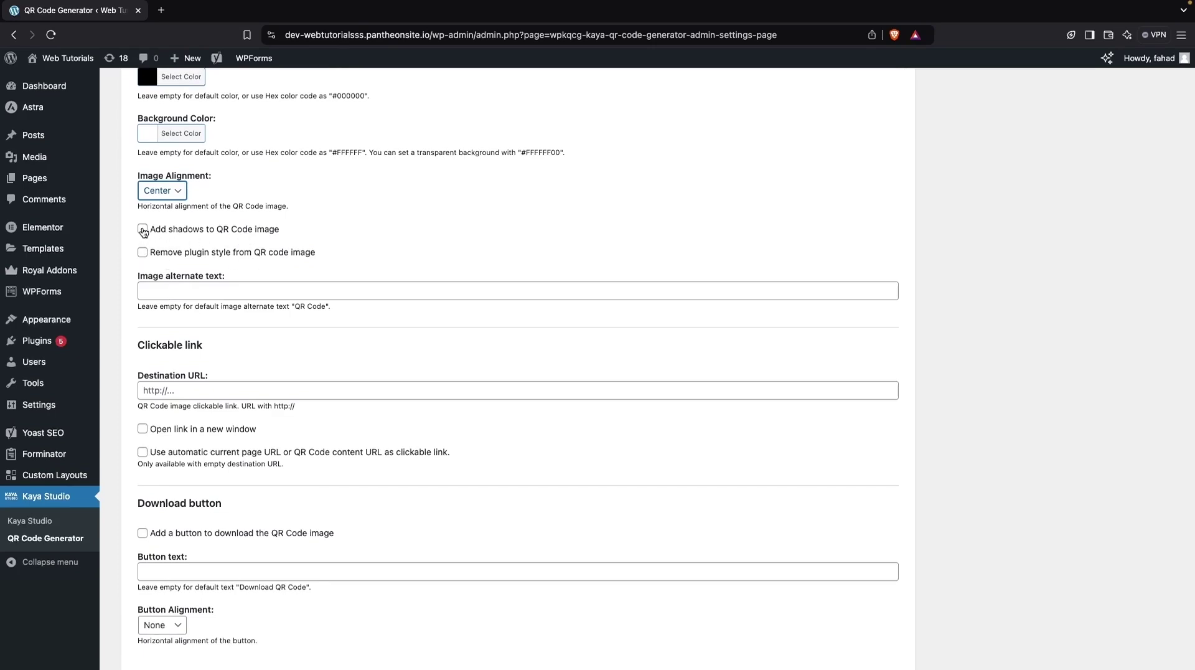
left_click(143, 229)
Step: Enter 'QR Code' as the image alternate text
scroll(264, 298, "down", 1)
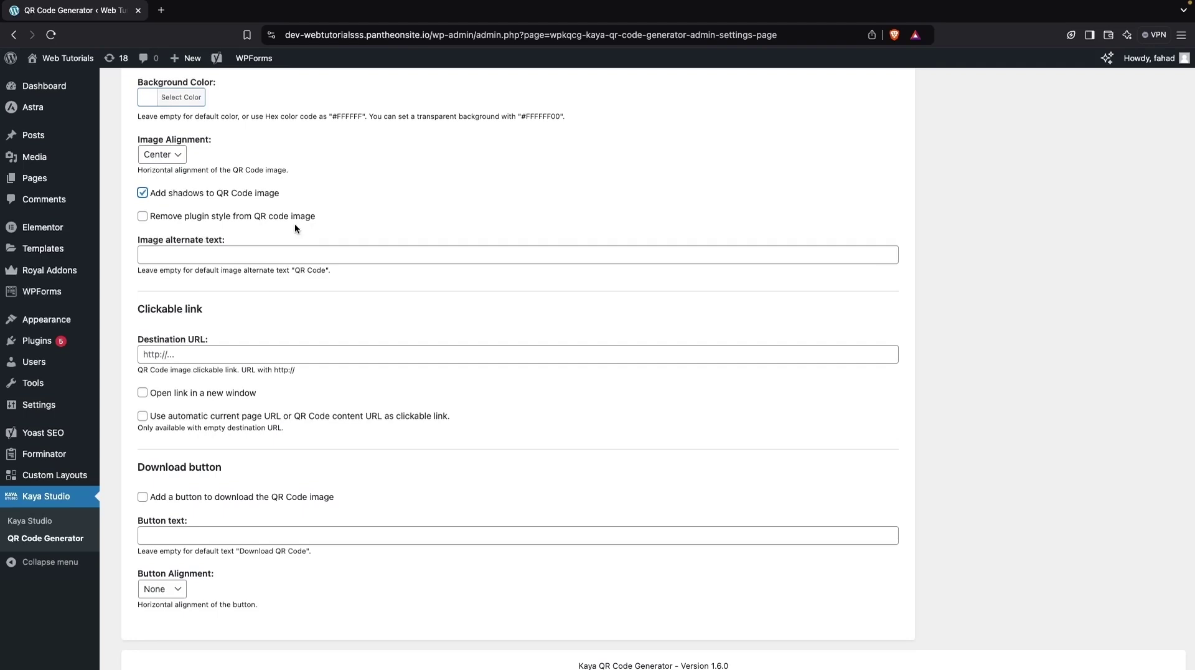
scroll(222, 291, "up", 1)
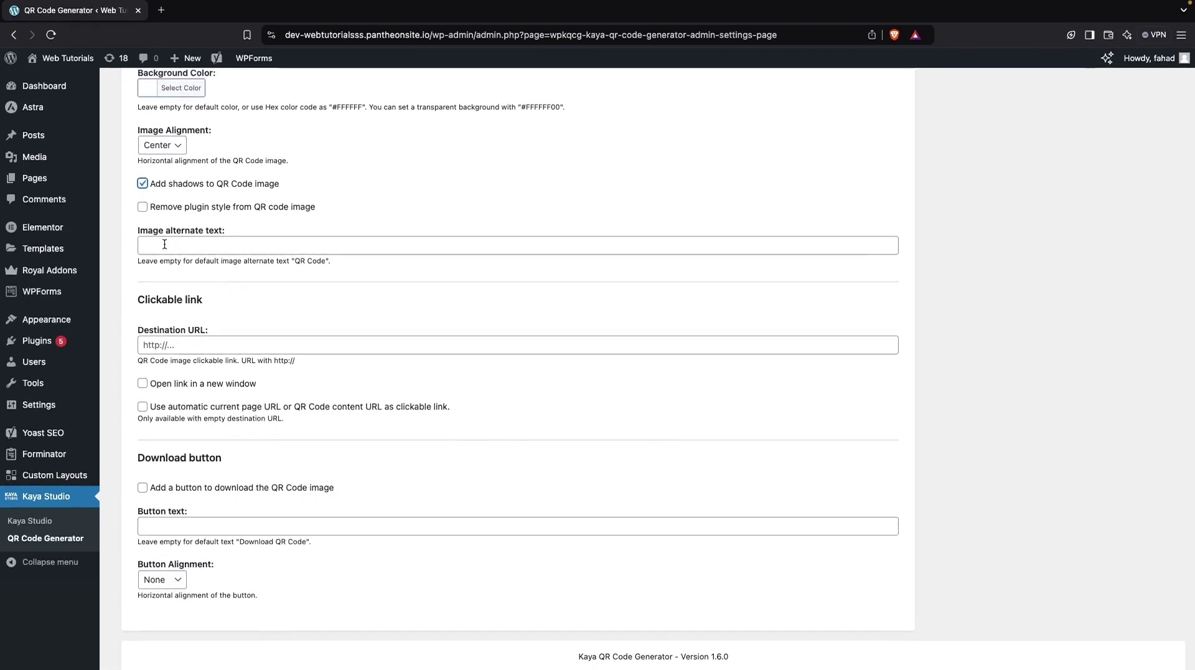
left_click(198, 247)
type("QR Code")
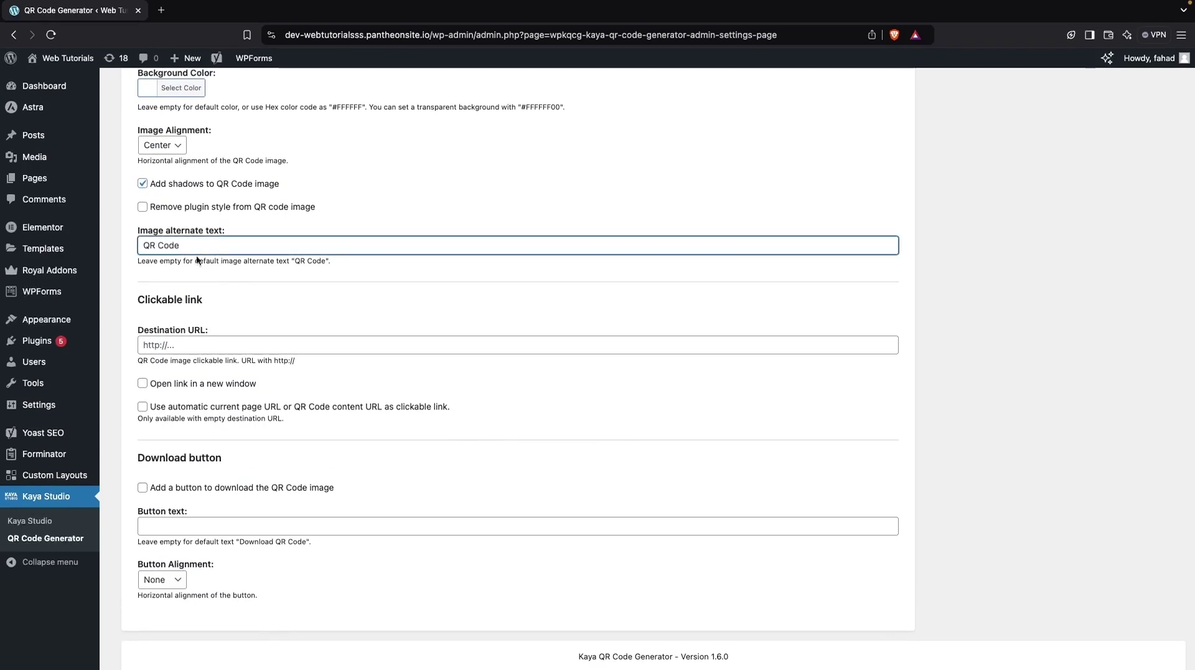
scroll(205, 341, "down", 2)
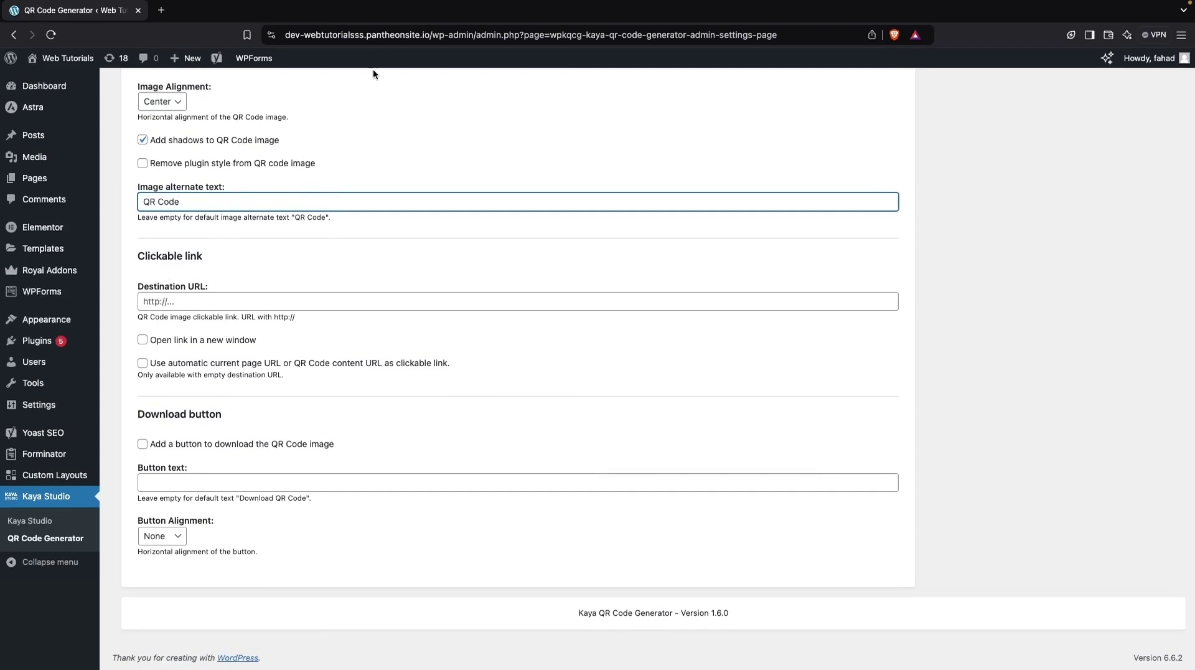
Step: Set the Destination URL to the site address and open it in a new window
left_click_drag(430, 35, 301, 40)
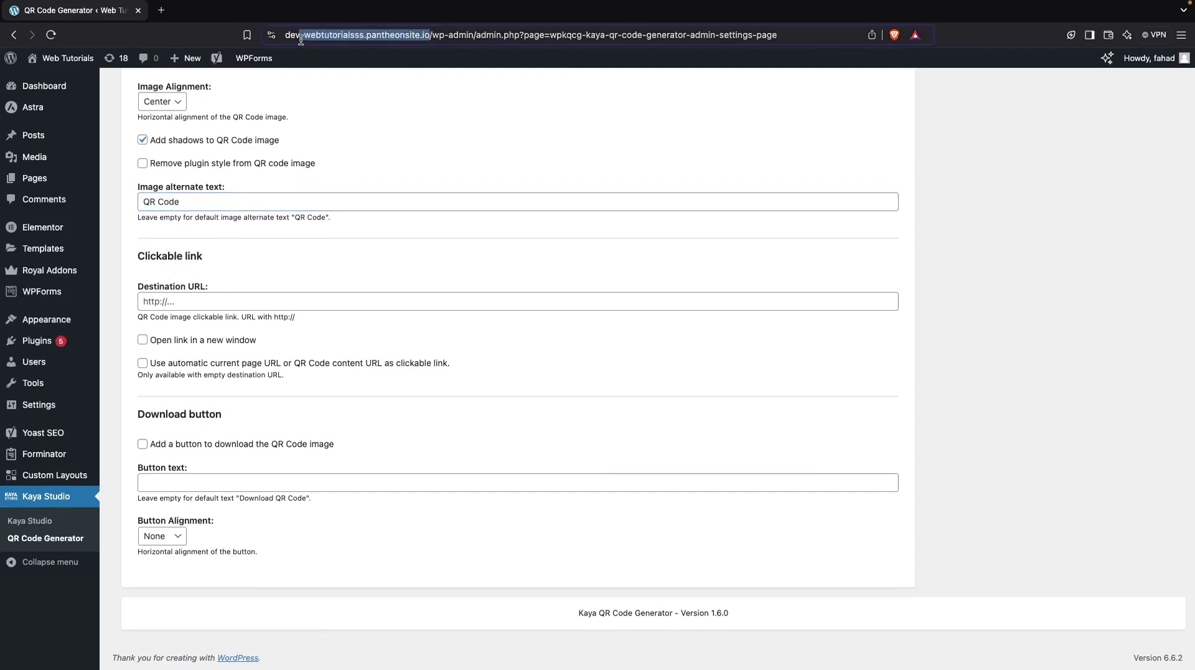
left_click(191, 300)
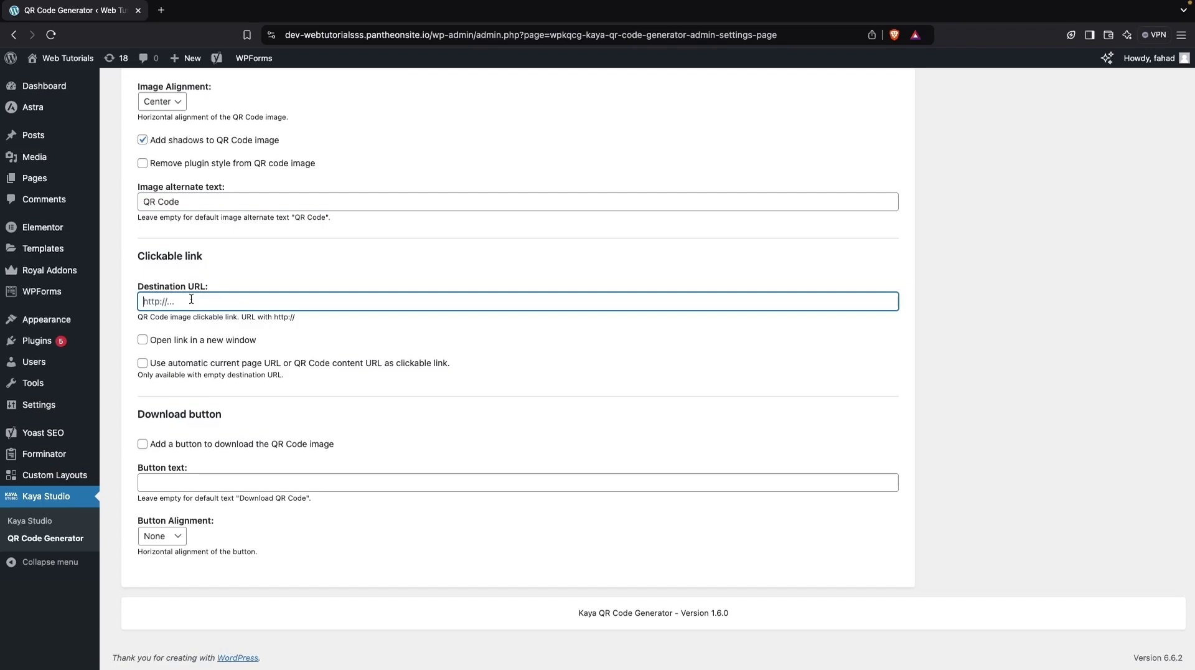
type("https://dev-webtutorialsss.pantheonsite.io/")
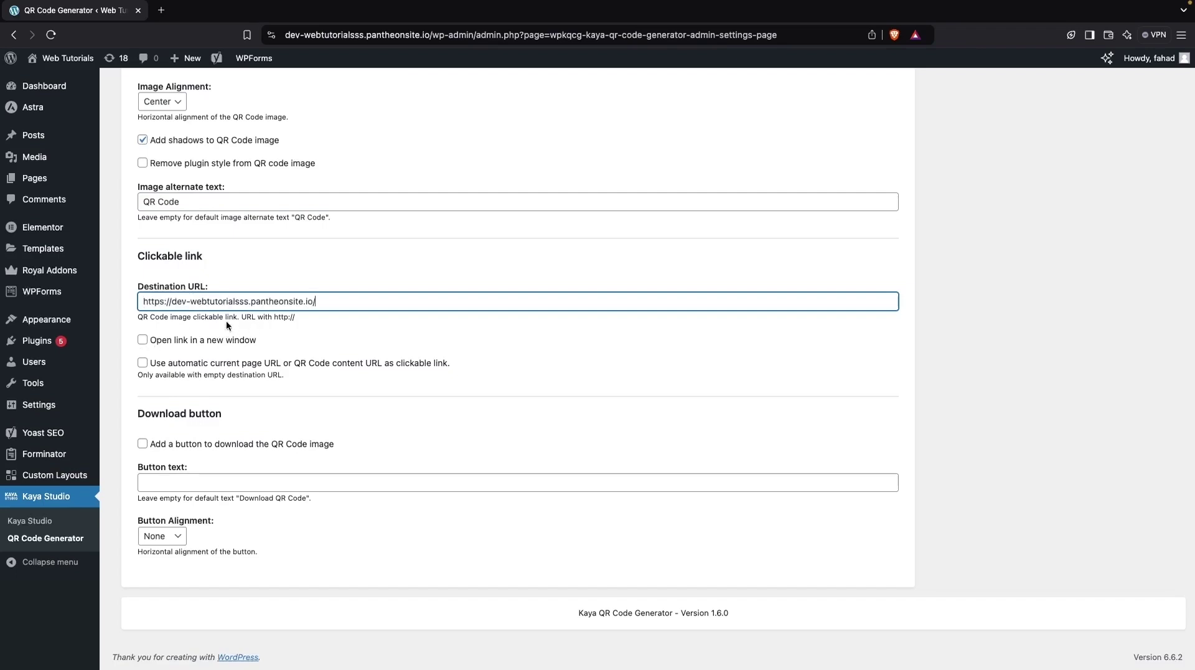
left_click(140, 341)
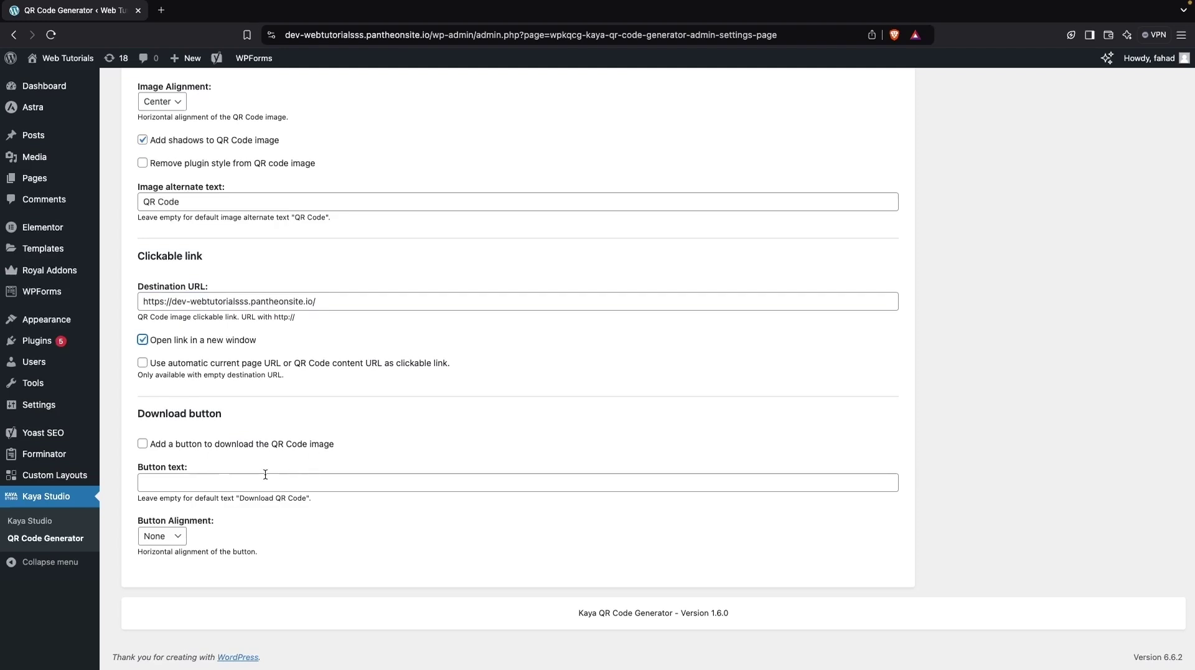
Step: Add a centred download button labelled 'Download Our QR Code'
left_click(195, 446)
left_click_drag(240, 497, 185, 482)
type("Our")
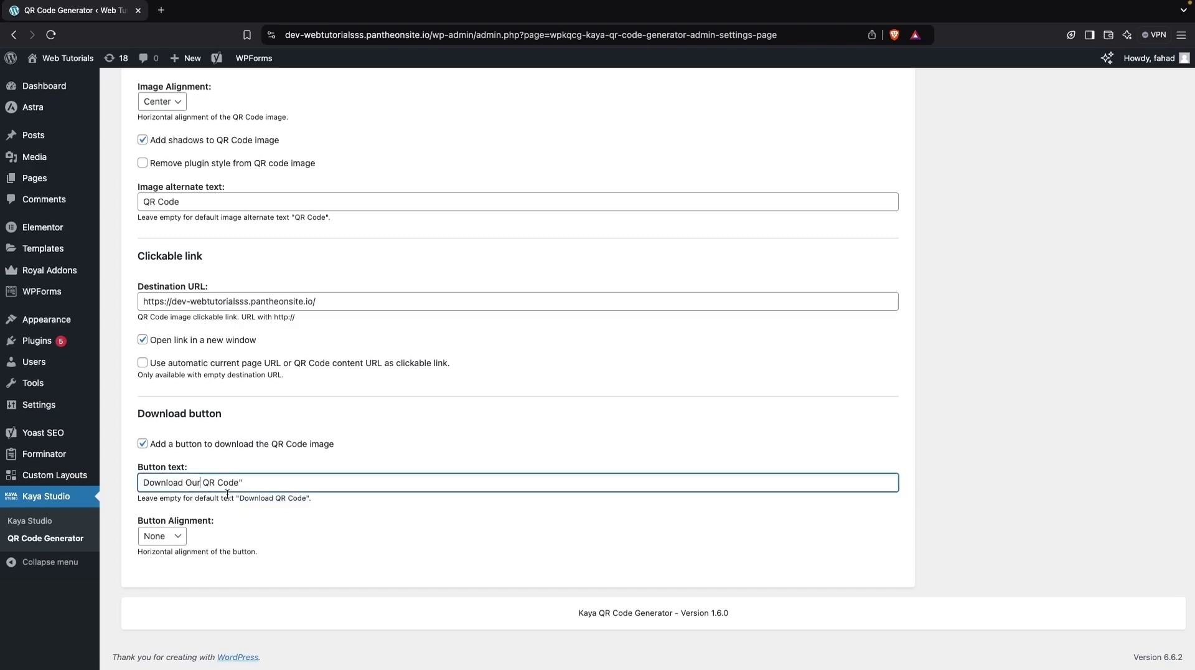
left_click(163, 536)
key("Escape")
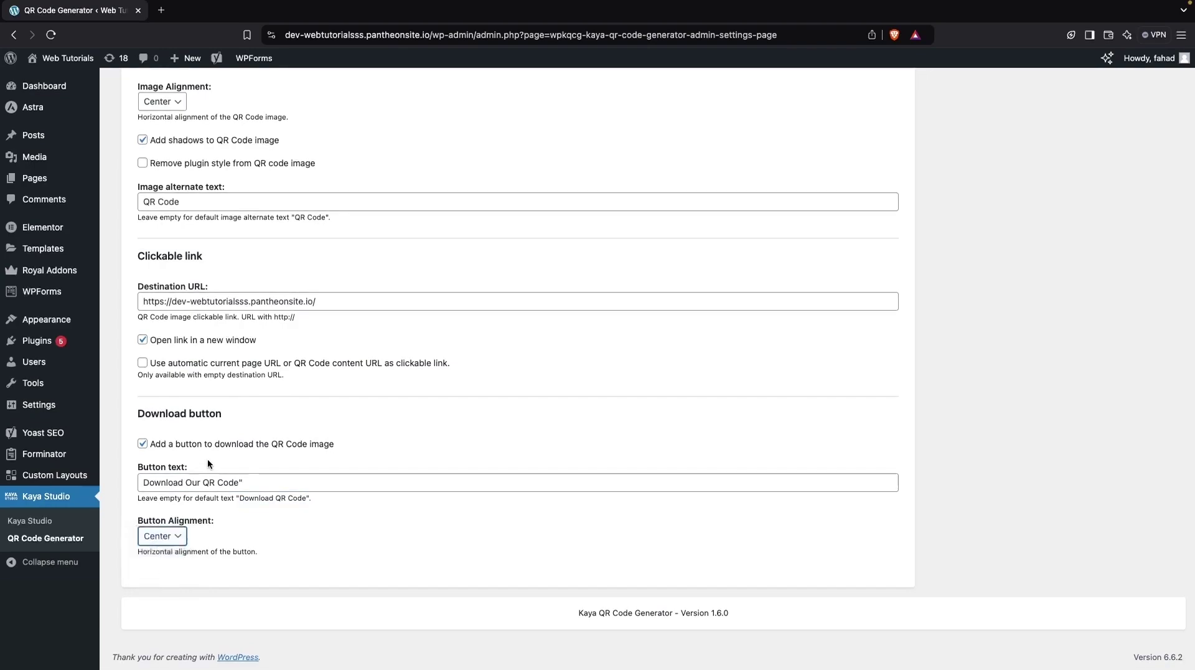
scroll(207, 458, "up", 15)
scroll(207, 458, "up", 5)
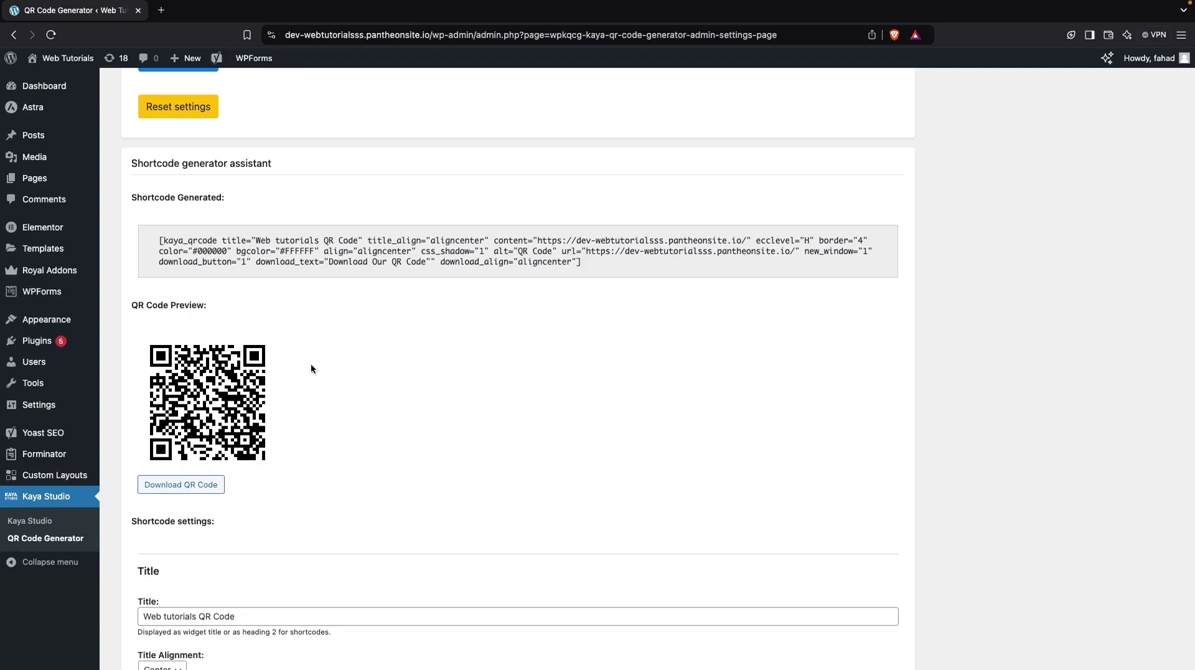
Step: Copy the generated kaya_qrcode shortcode and bring up the Pages flyout
left_click_drag(589, 261, 150, 241)
key("super+c")
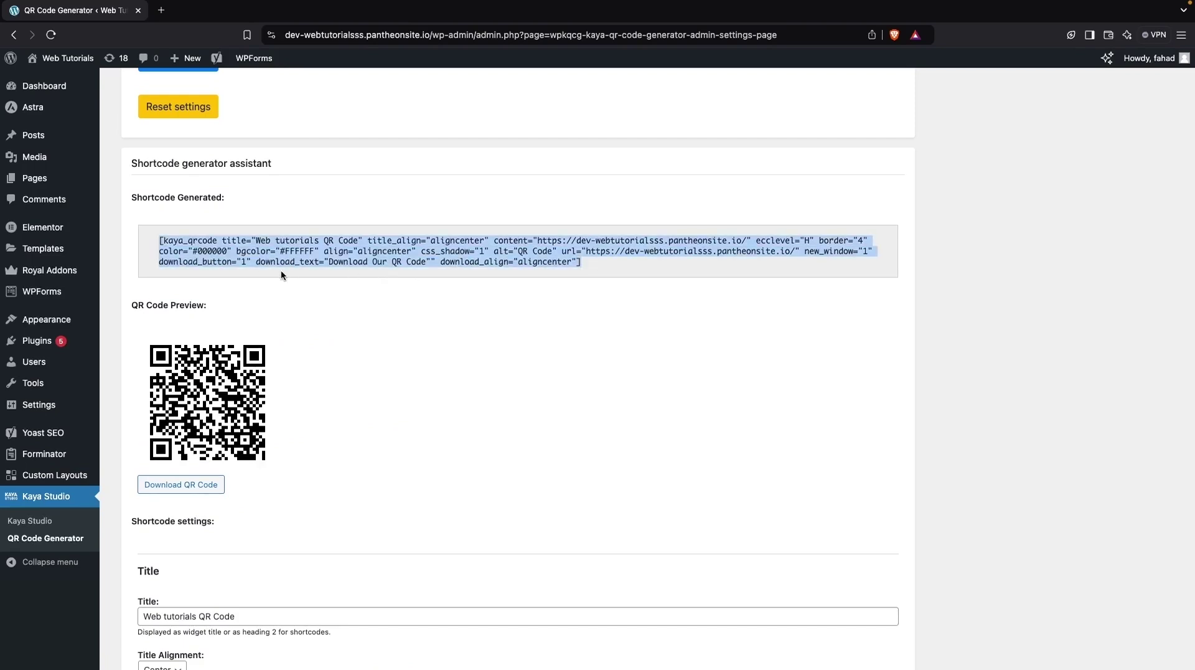
scroll(281, 276, "up", 1)
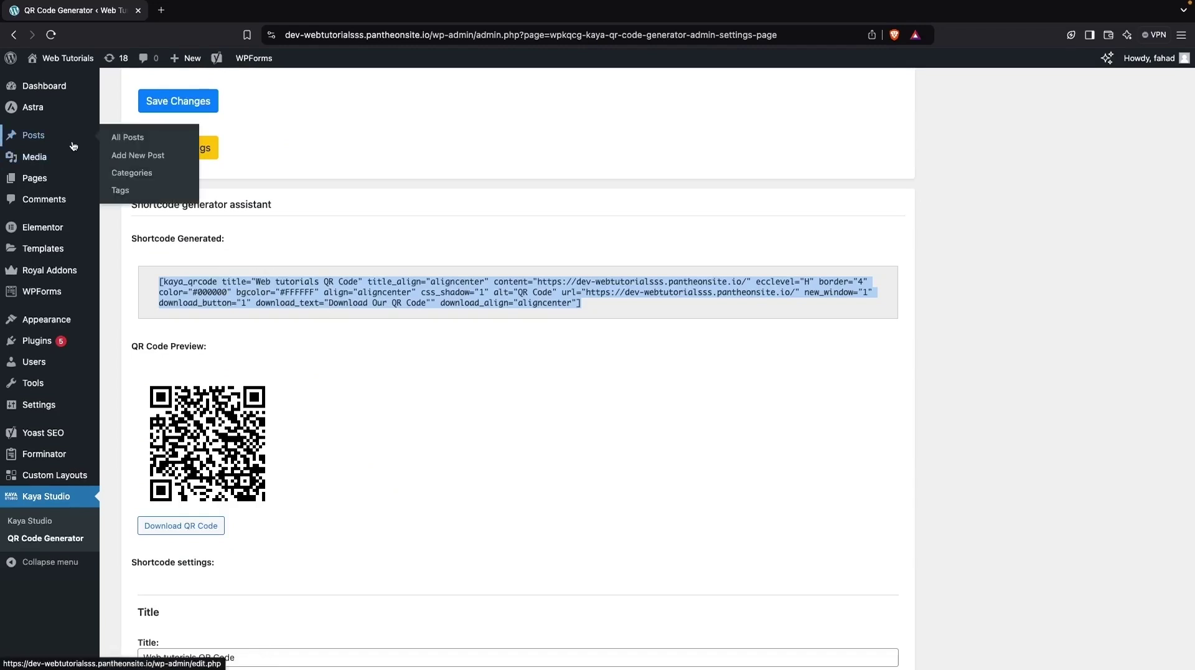
mouse_move(74, 181)
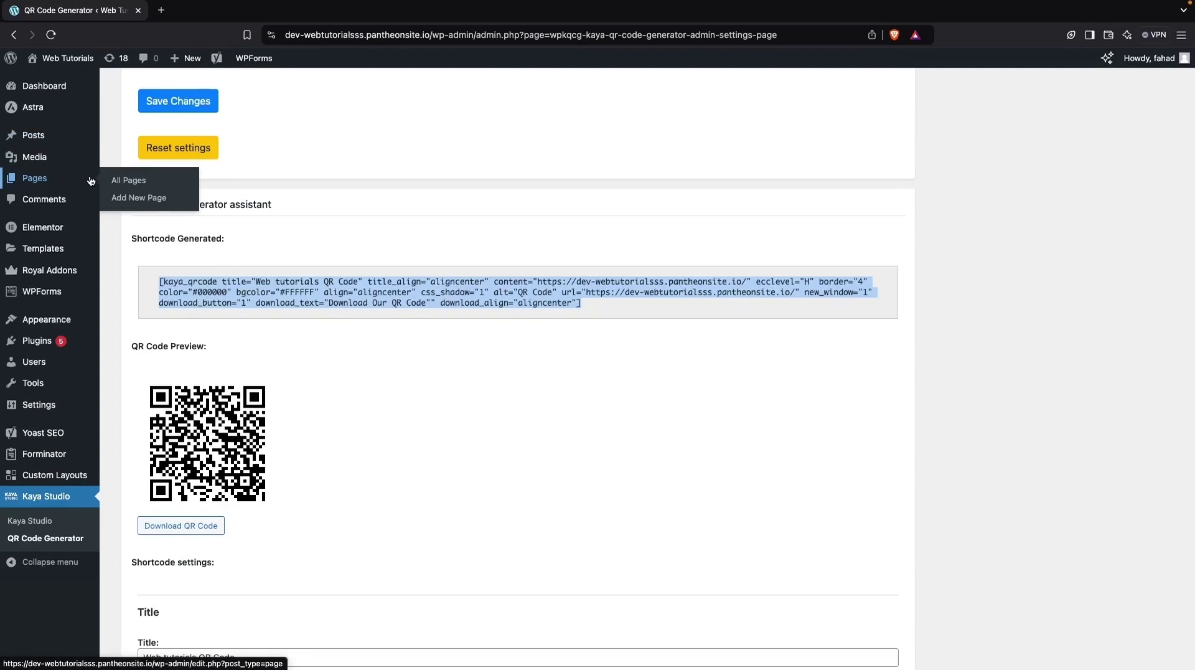
Step: Create a page titled 'My Website's QR Code' with the shortcode in a Shortcode block
left_click(142, 198, "super")
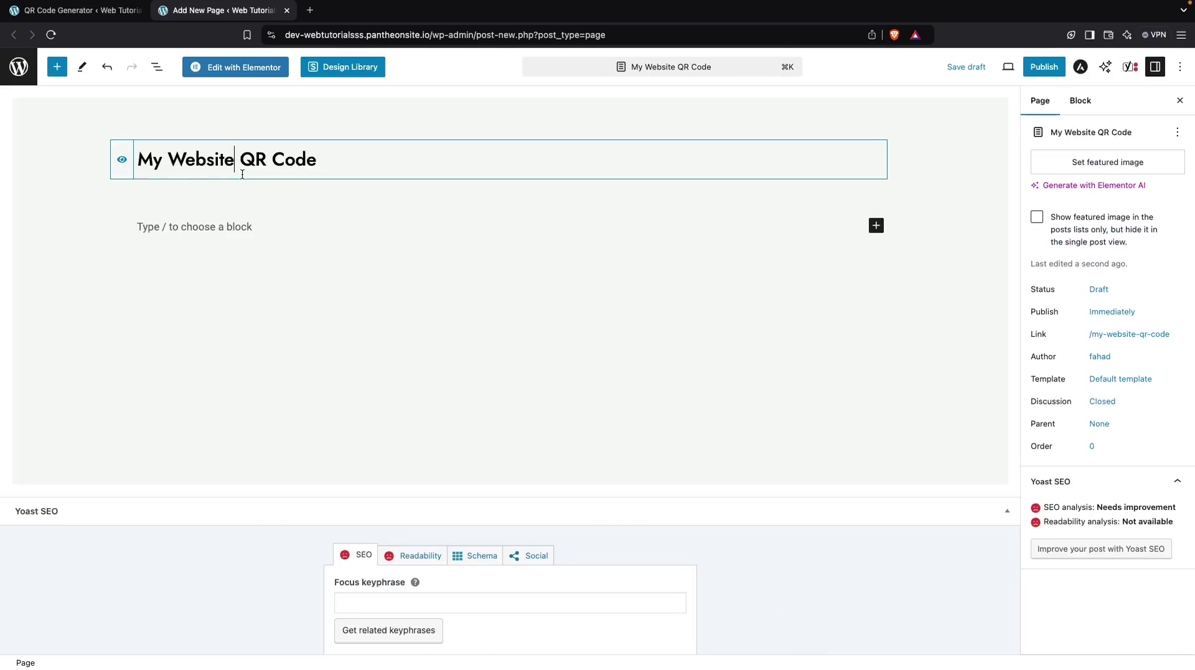
type("'s")
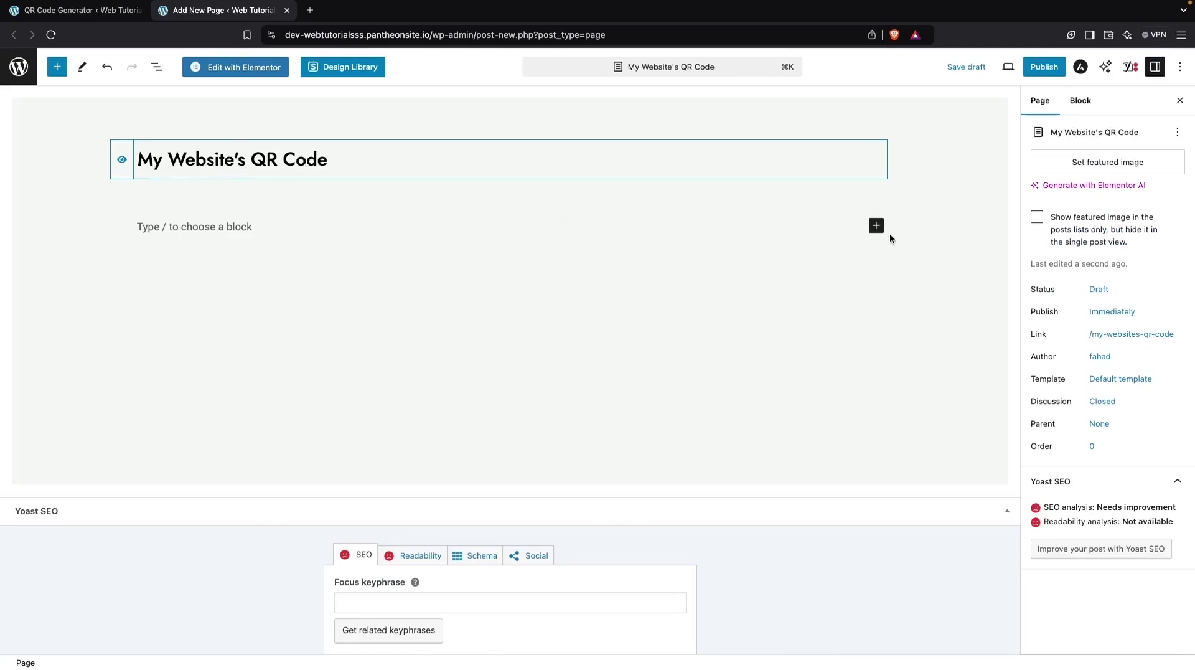
left_click(876, 226)
type("short")
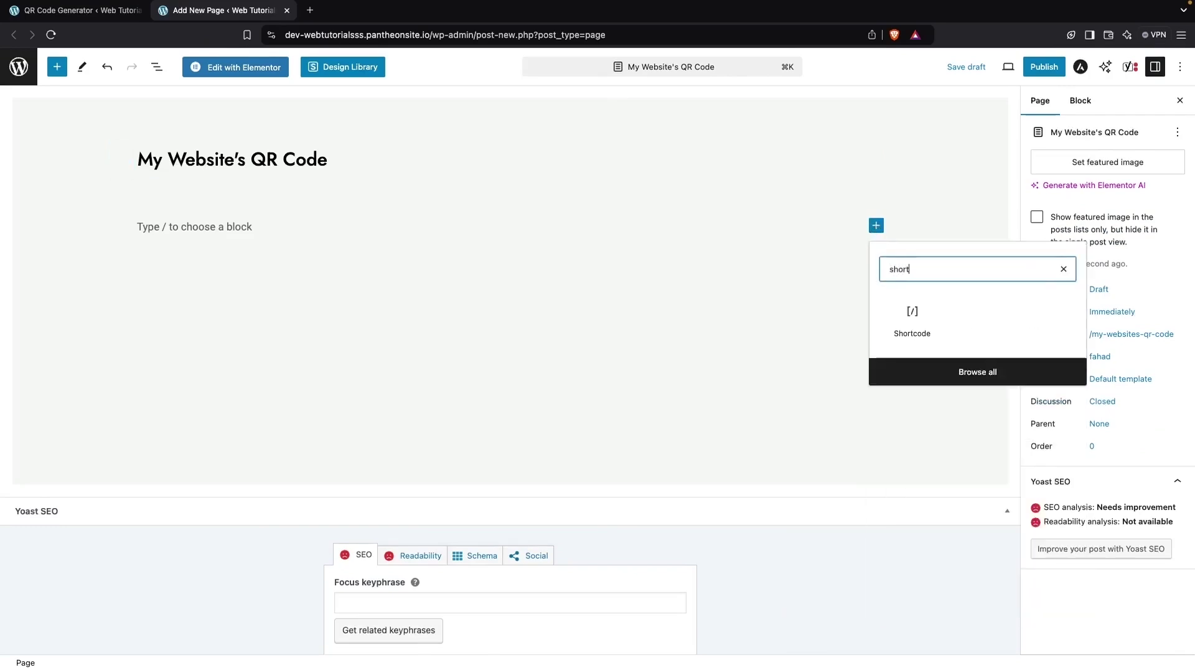
left_click(912, 317)
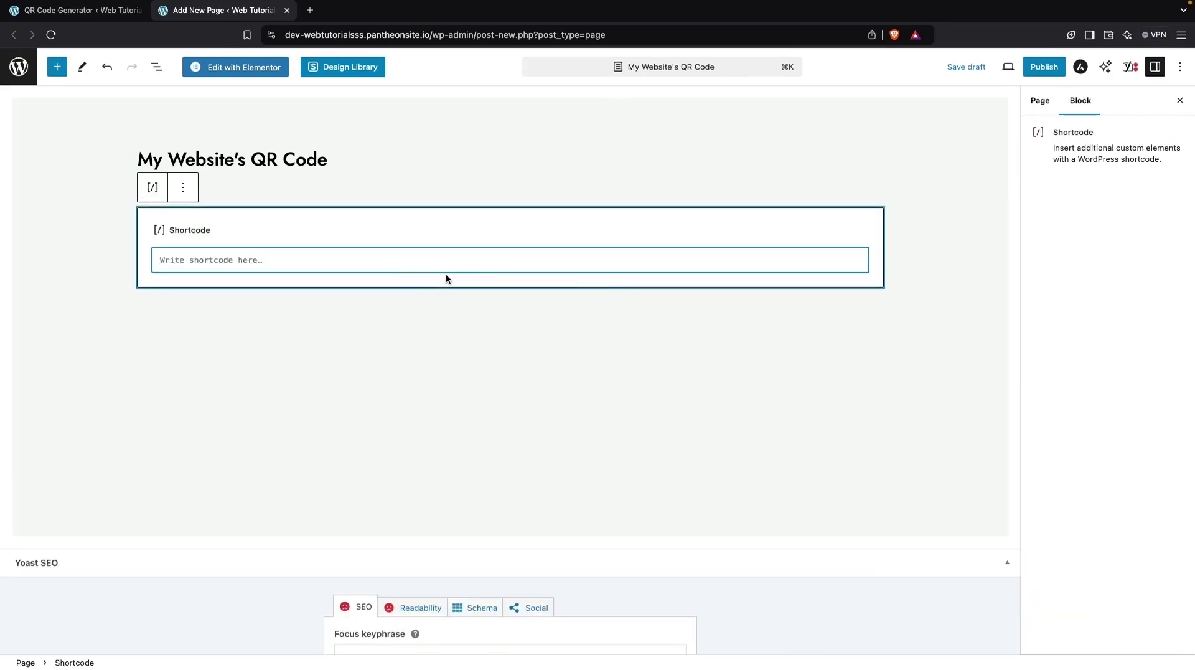
key("super+v")
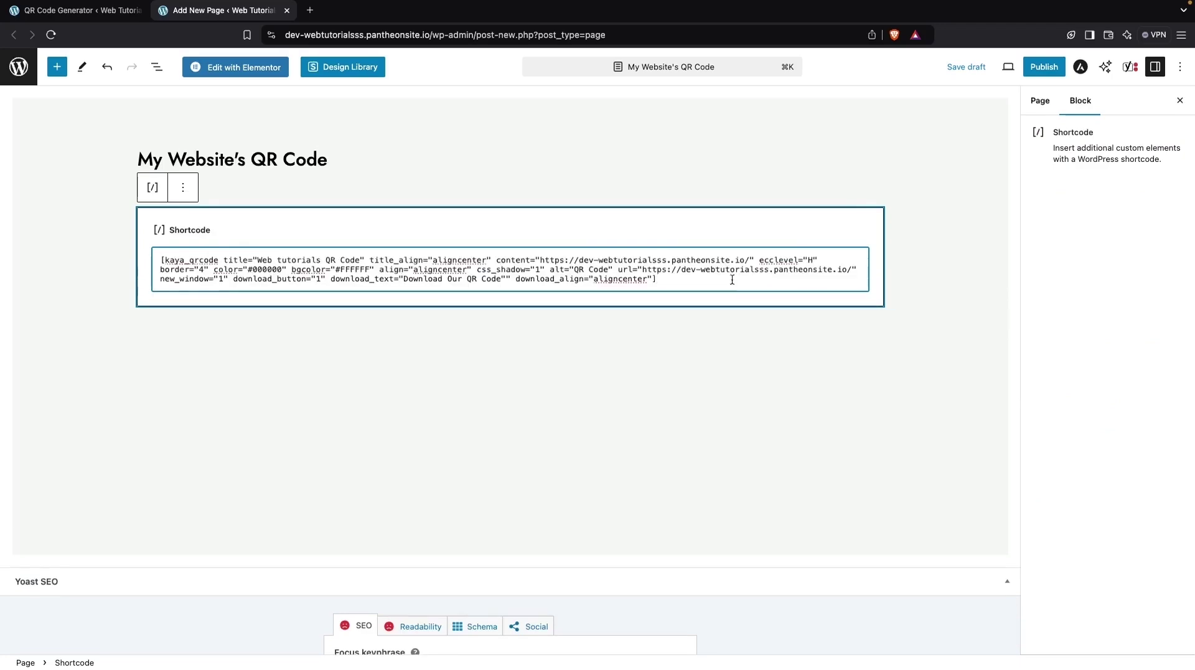
Step: Publish the page and view it live
left_click(1044, 67)
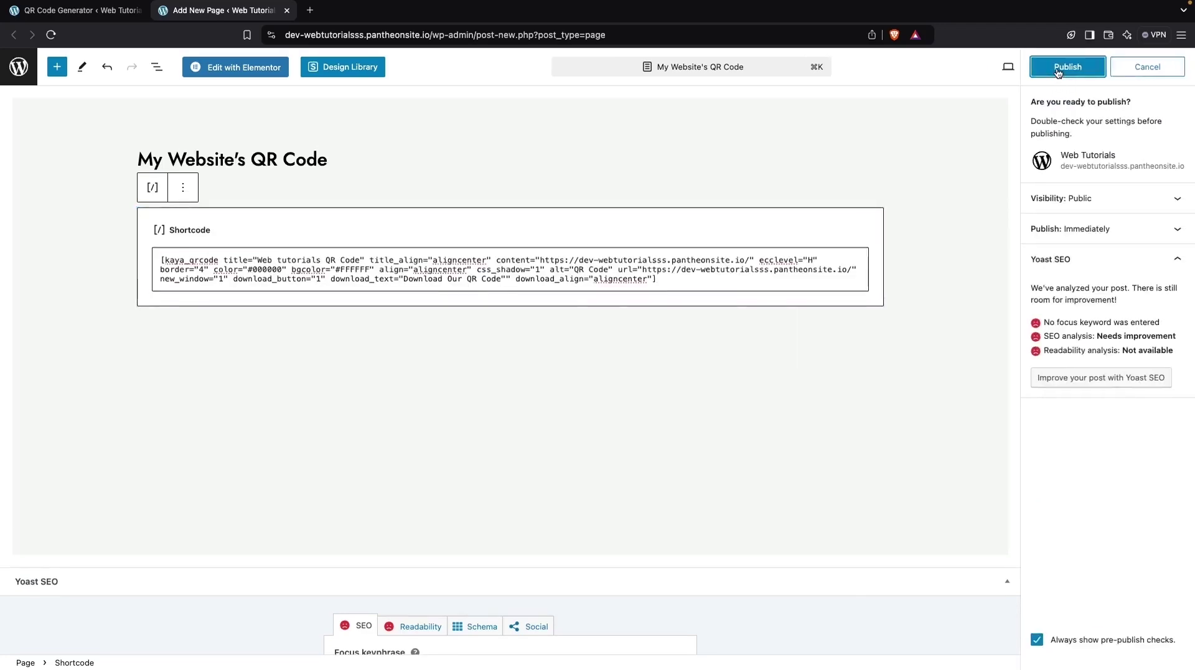
left_click(1061, 66)
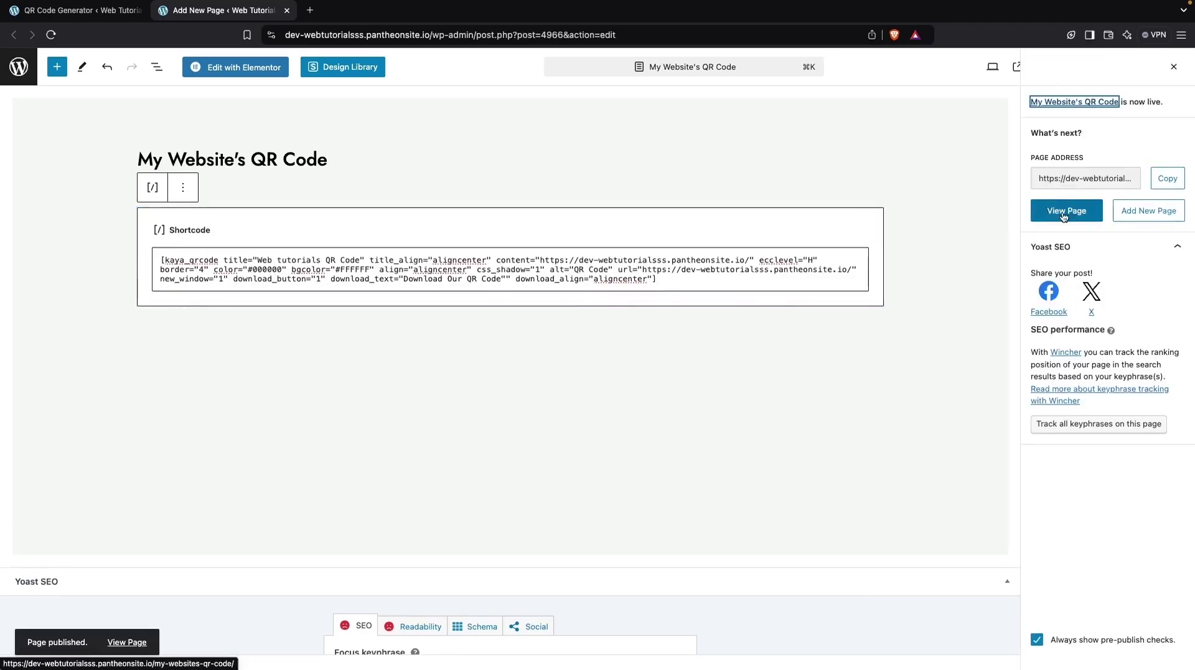
left_click(1064, 212)
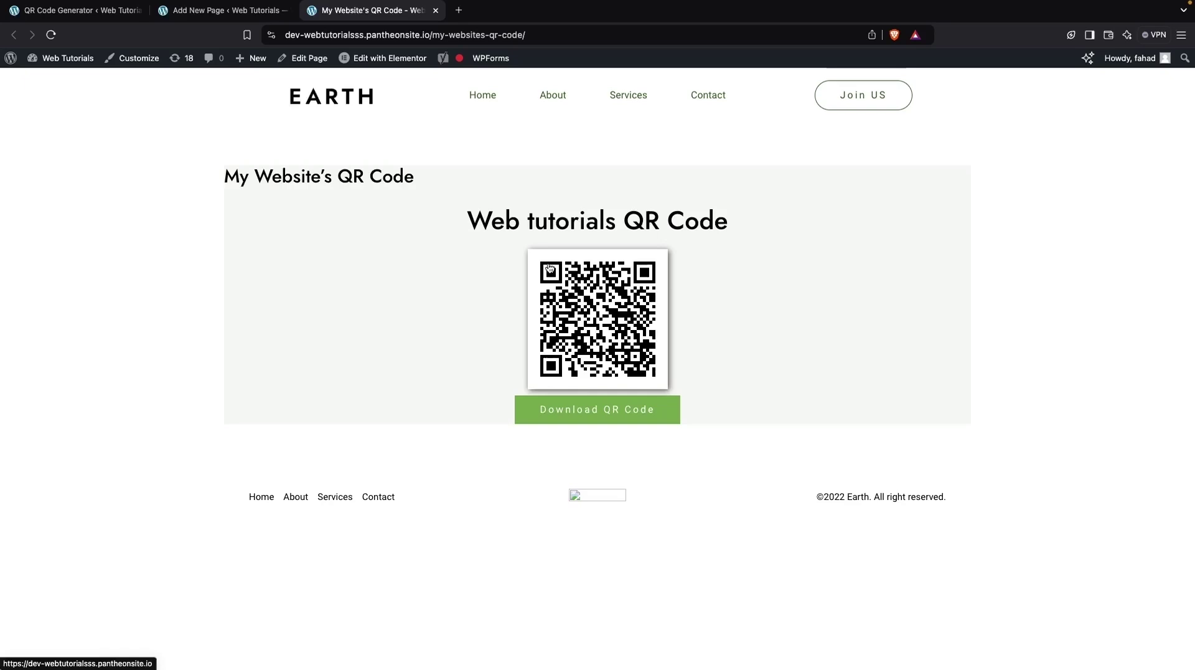
Step: Confirm the QR code image links to the site's Home page, then return to the QR code page
left_click(574, 295)
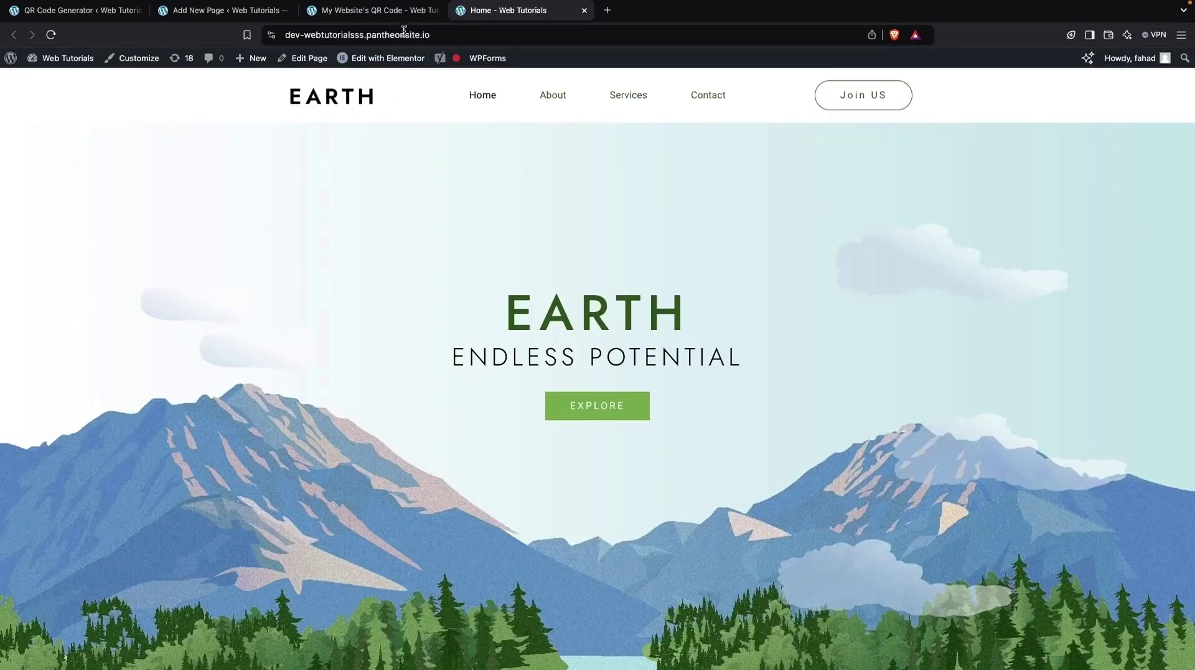
left_click(366, 18)
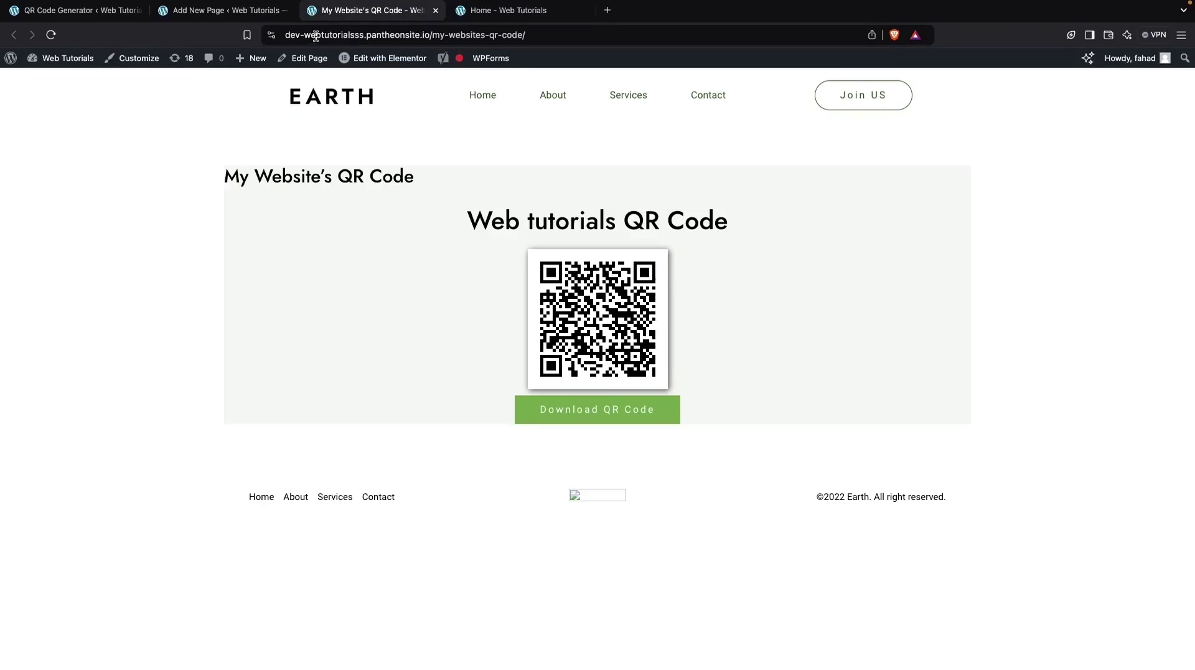
Step: In QR Code Generator, set colour green (#81d742) and background black (#000000), then copy the shortcode
left_click(107, 13)
scroll(330, 300, "down", 15)
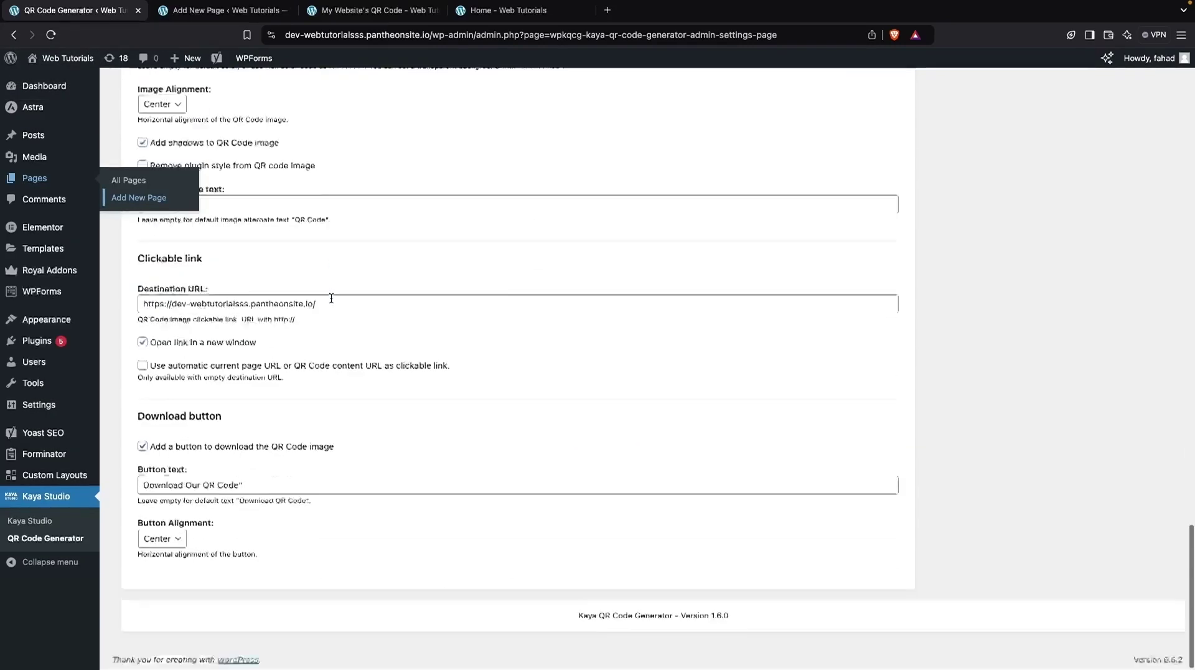
scroll(331, 298, "up", 5)
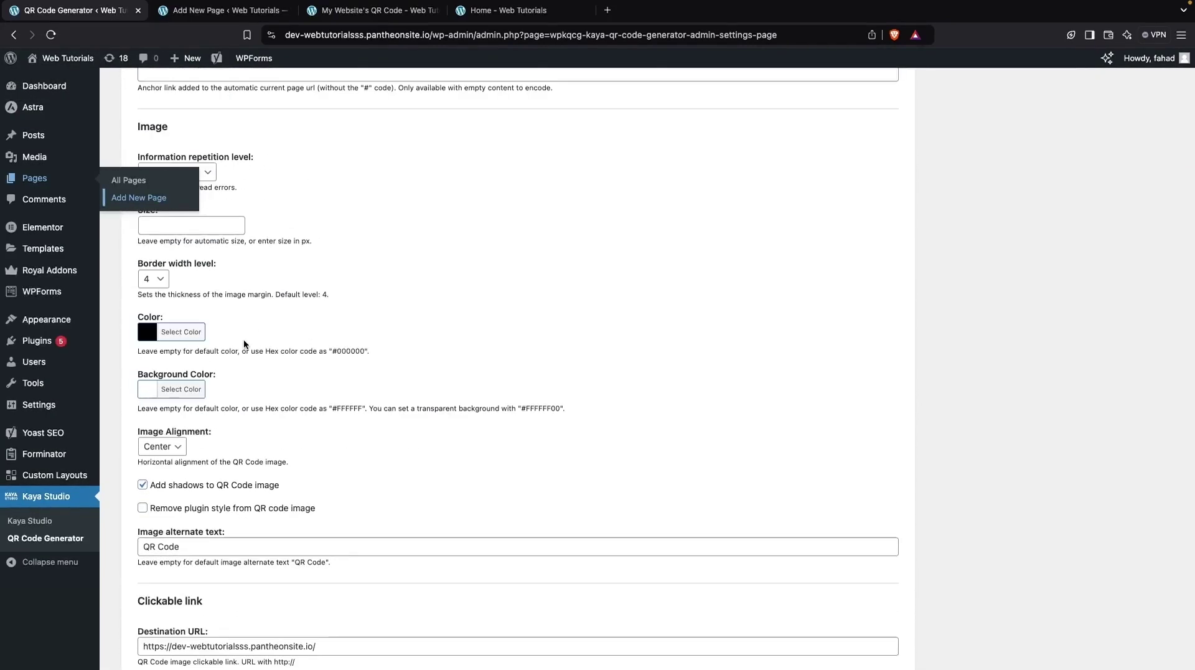
left_click(165, 331)
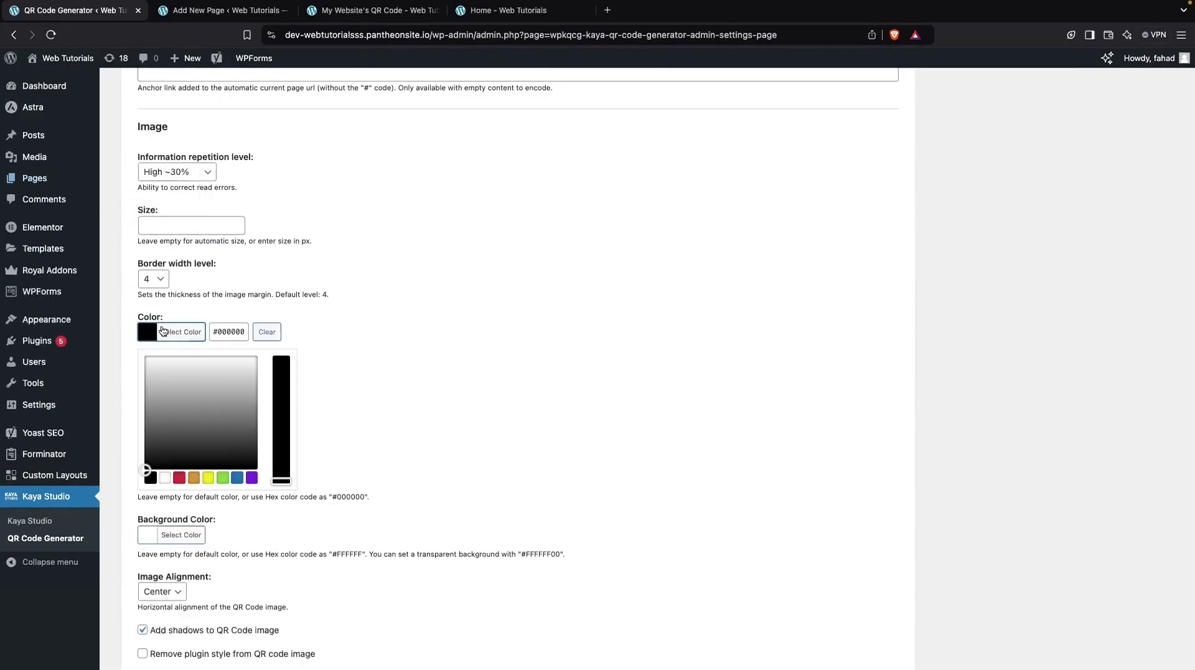
left_click(223, 477)
left_click(181, 391)
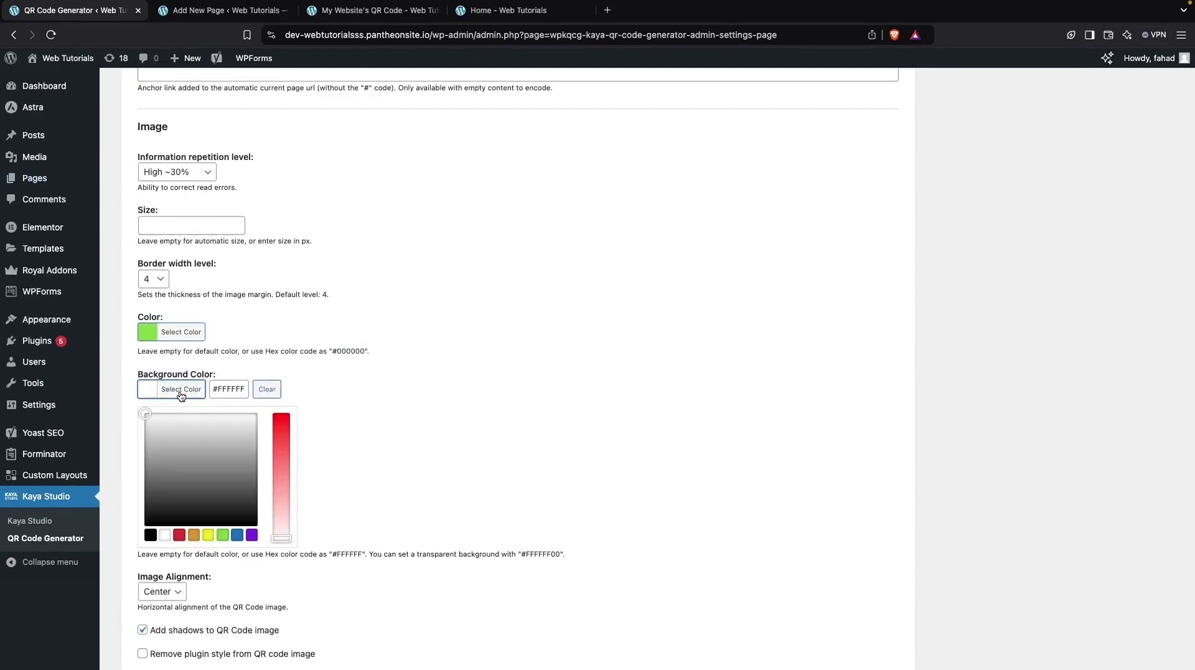
left_click(151, 535)
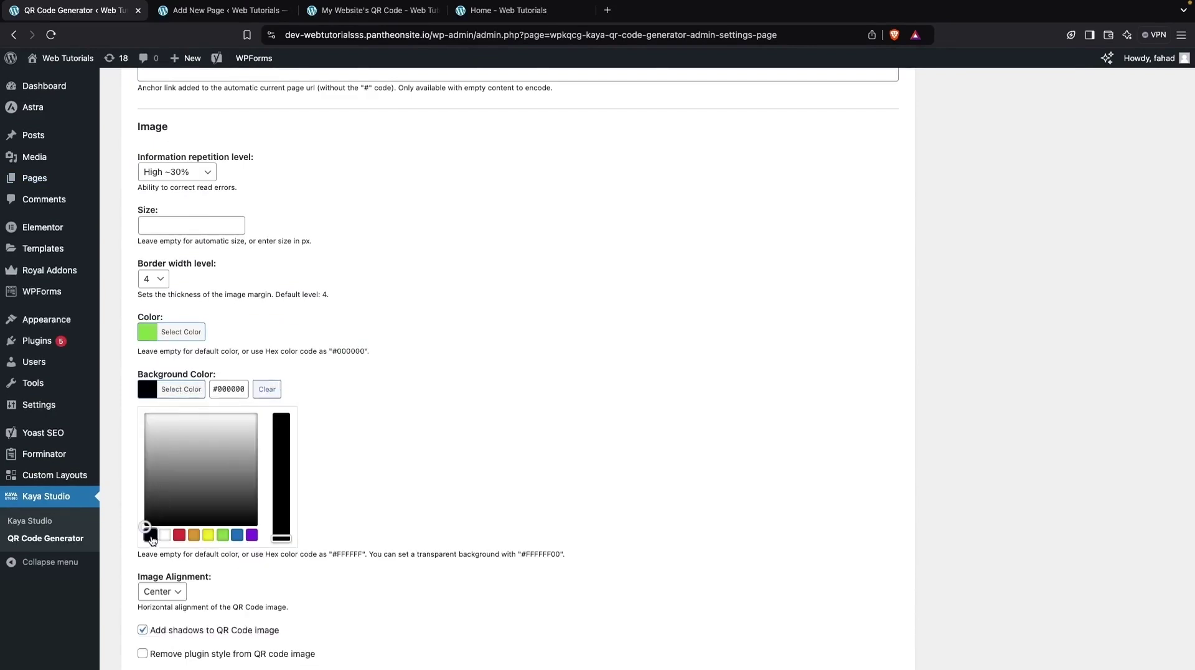
scroll(342, 474, "up", 9)
scroll(343, 473, "up", 5)
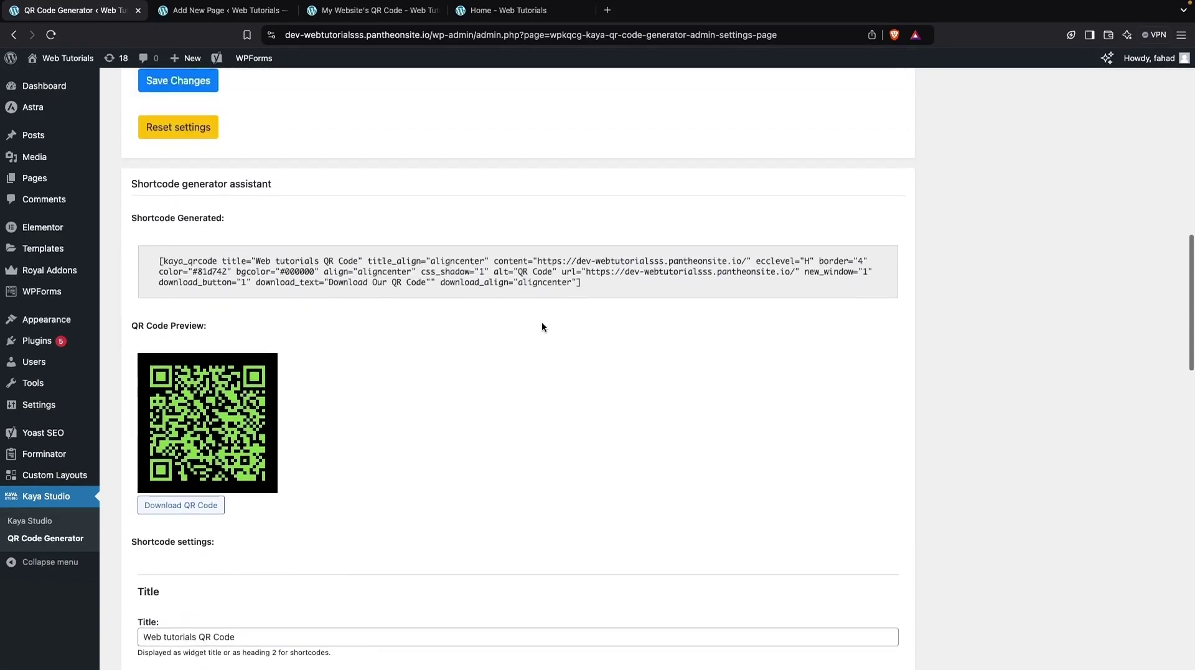
left_click_drag(596, 282, 188, 244)
key("super+c")
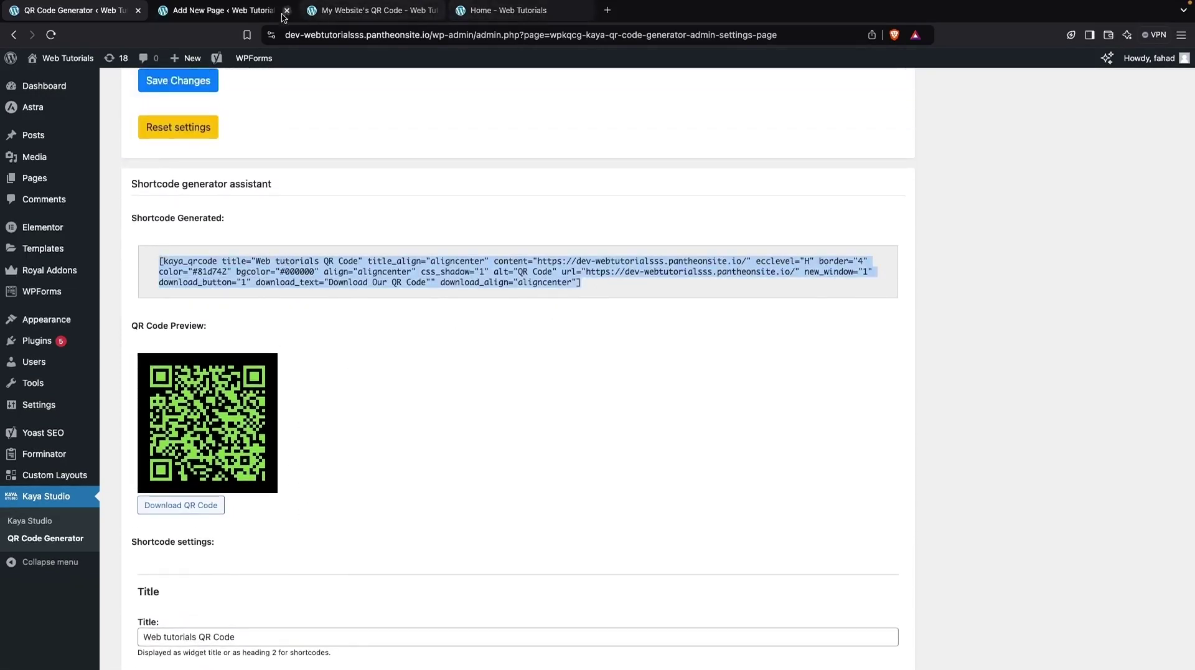
Step: Replace the page's old shortcode with the green-on-black one and save the page
left_click(252, 11)
left_click(375, 284)
key("super+a")
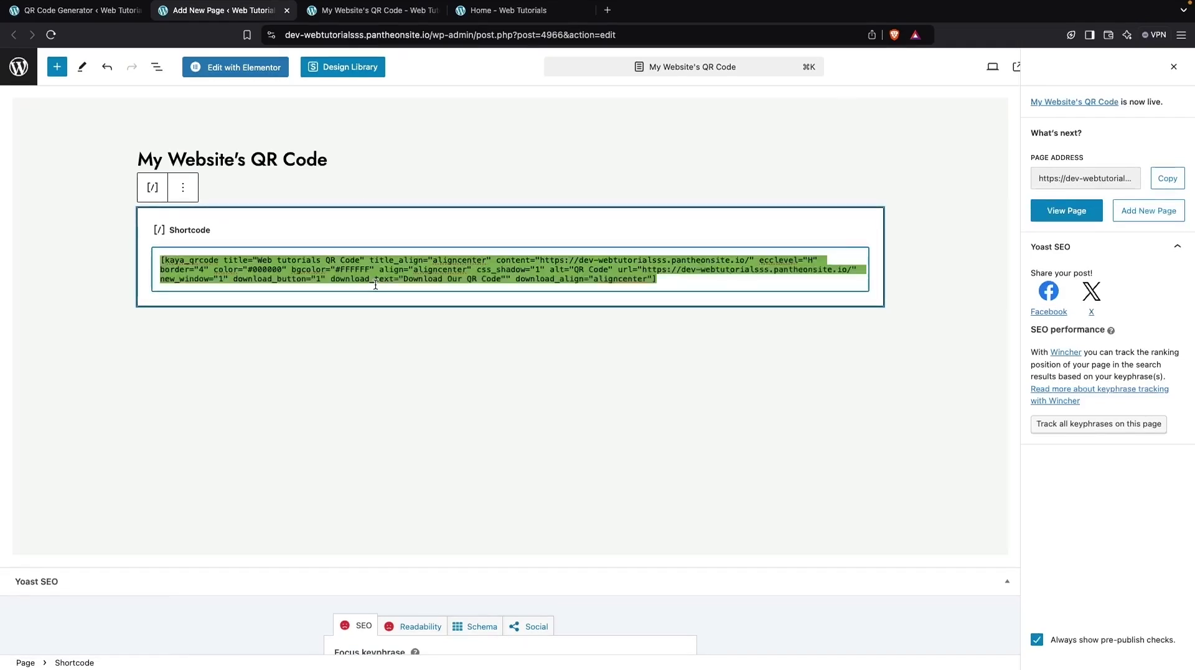
key("super+v")
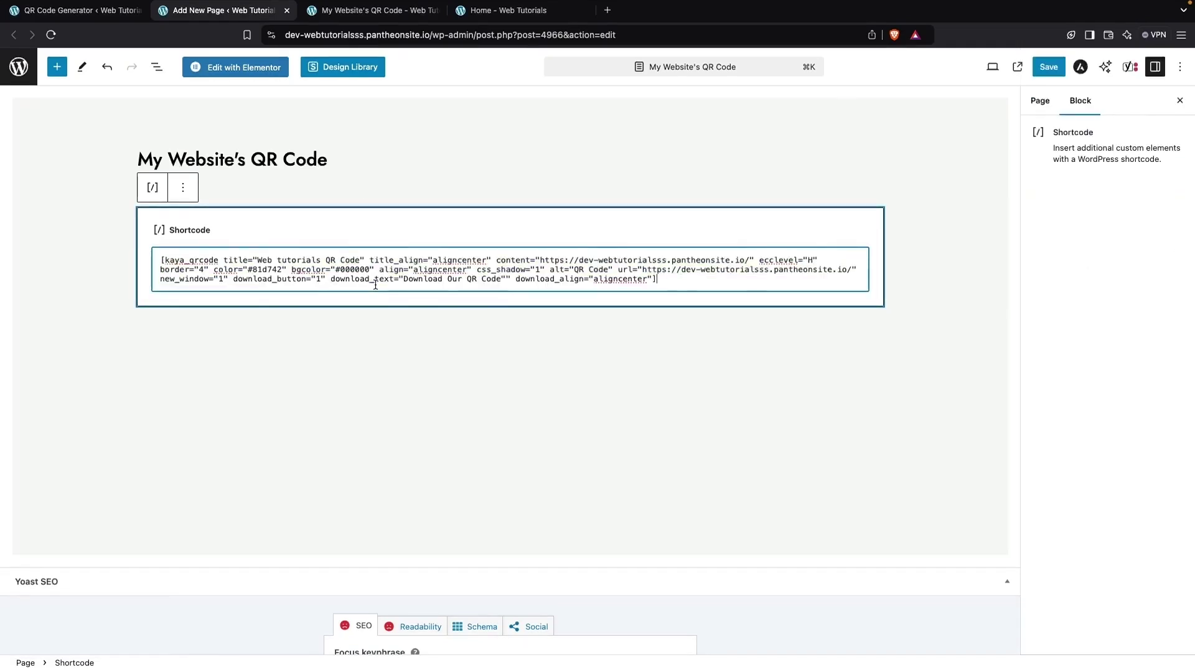
left_click(1048, 73)
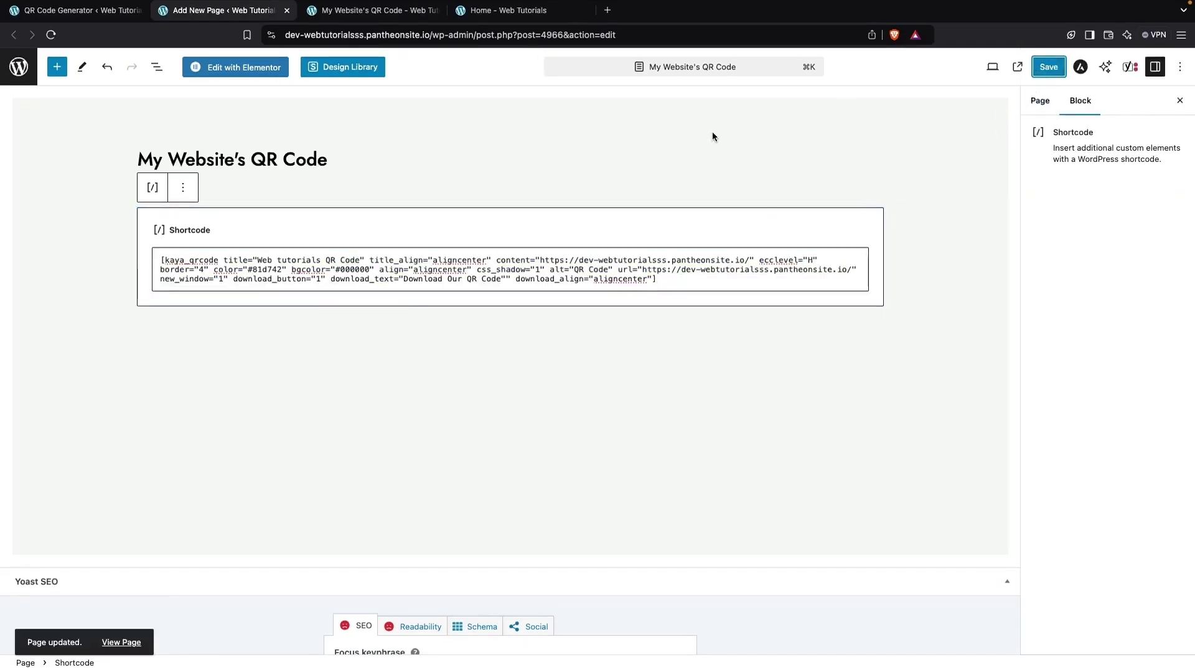
left_click(376, 11)
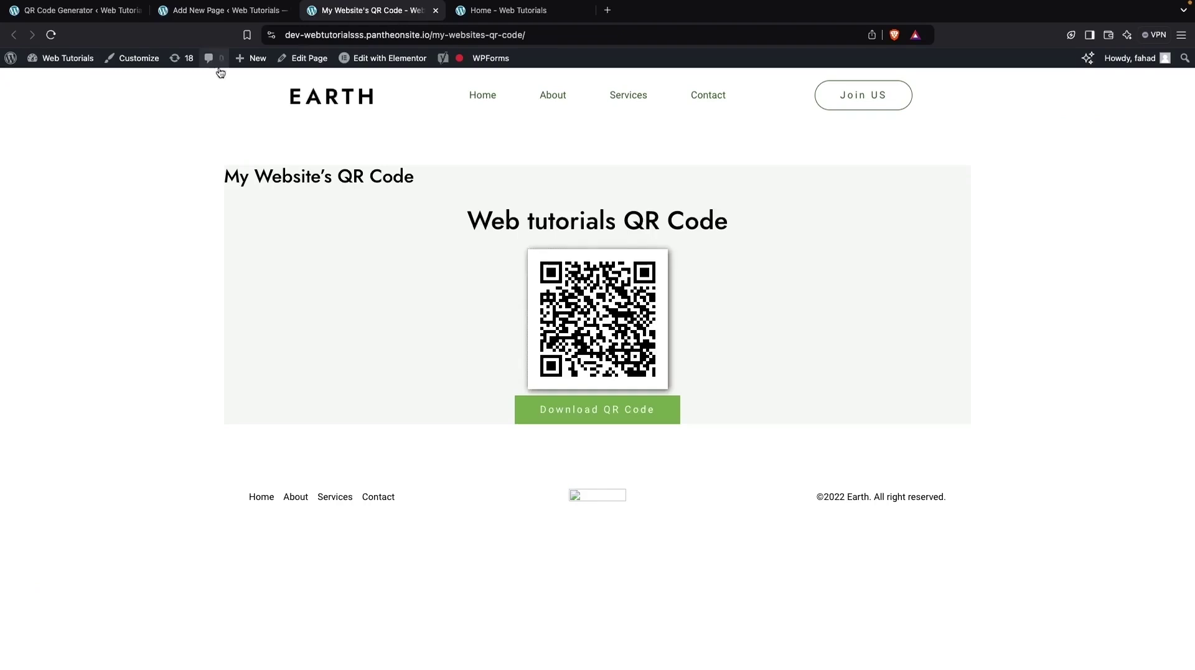
Step: Reload the My Website's QR Code page to show the green-on-black QR code
left_click(51, 35)
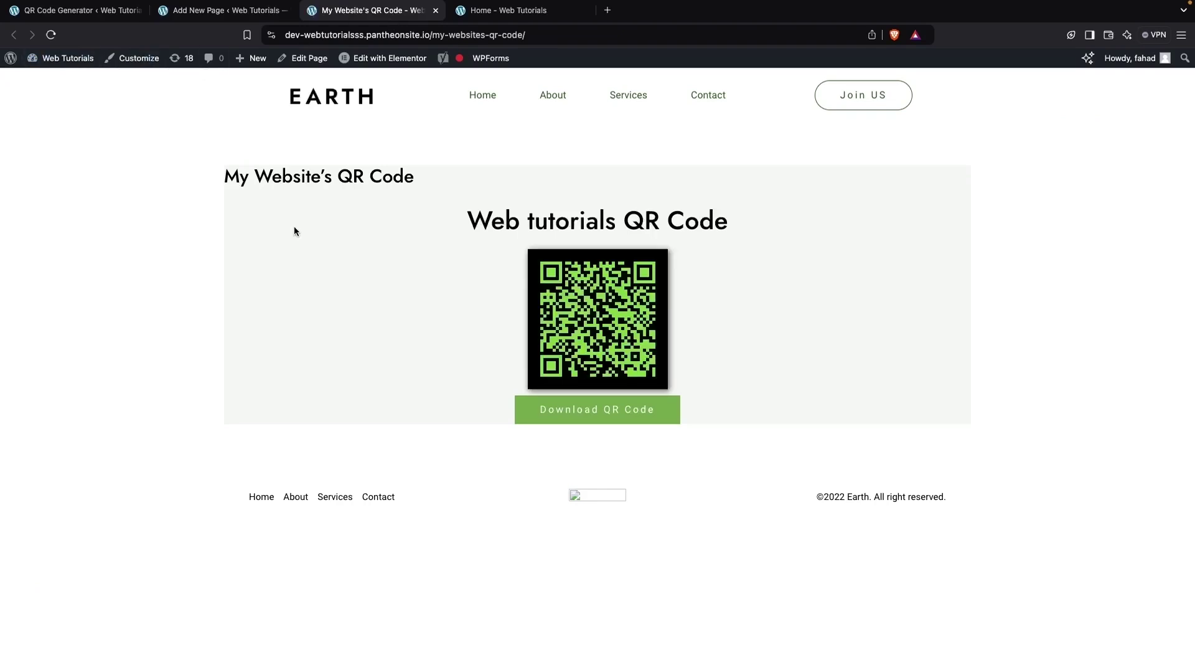